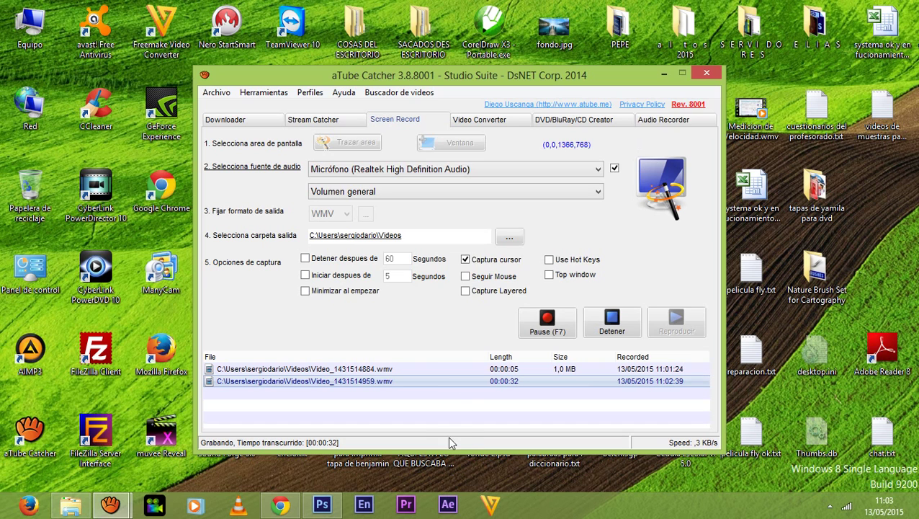
- Switch to Photoshop and browse to the Descarga folder in the Open dialog
left_click(322, 506)
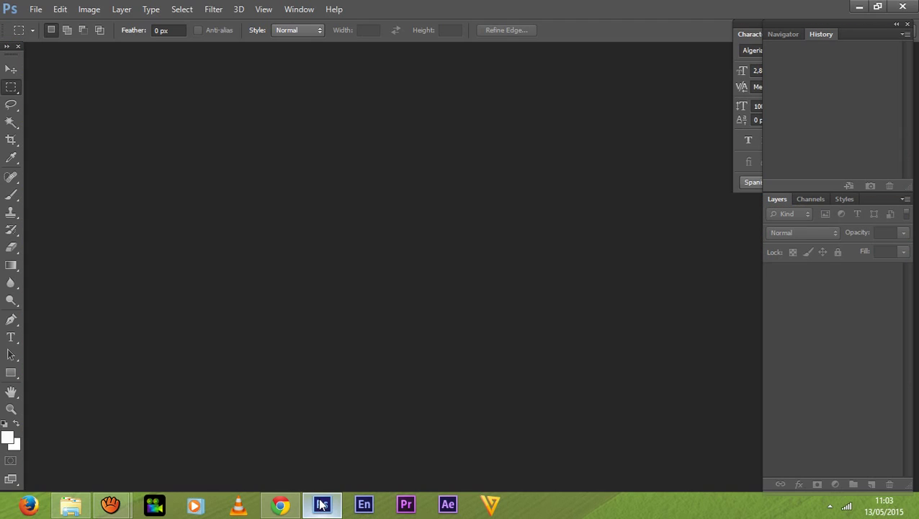
left_click(36, 11)
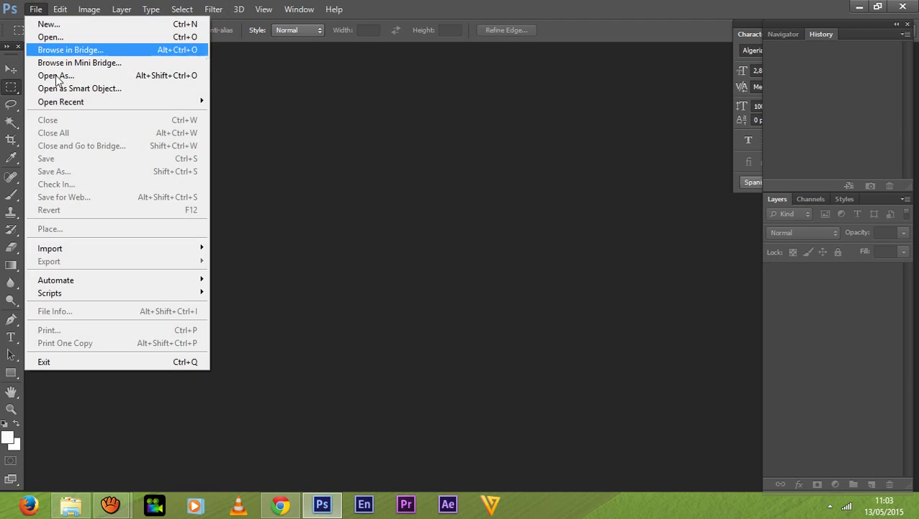
left_click(58, 37)
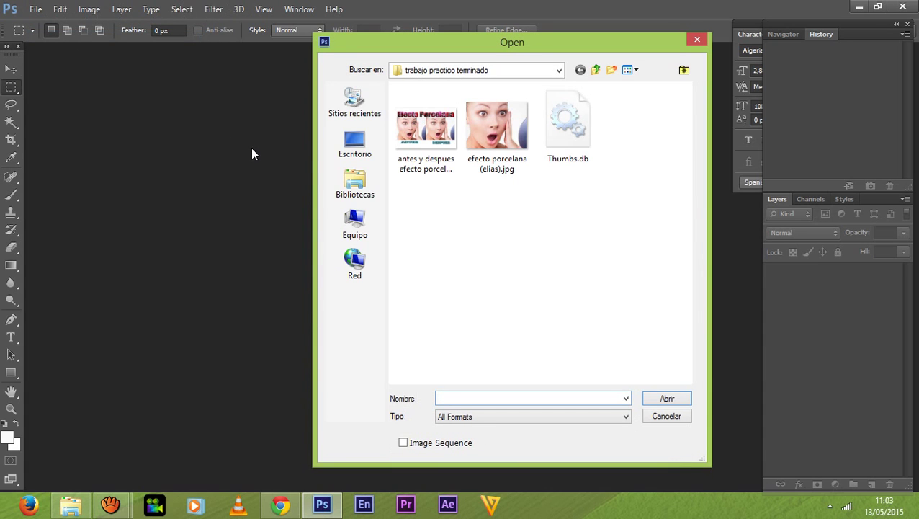
left_click(478, 238)
key("BackSpace")
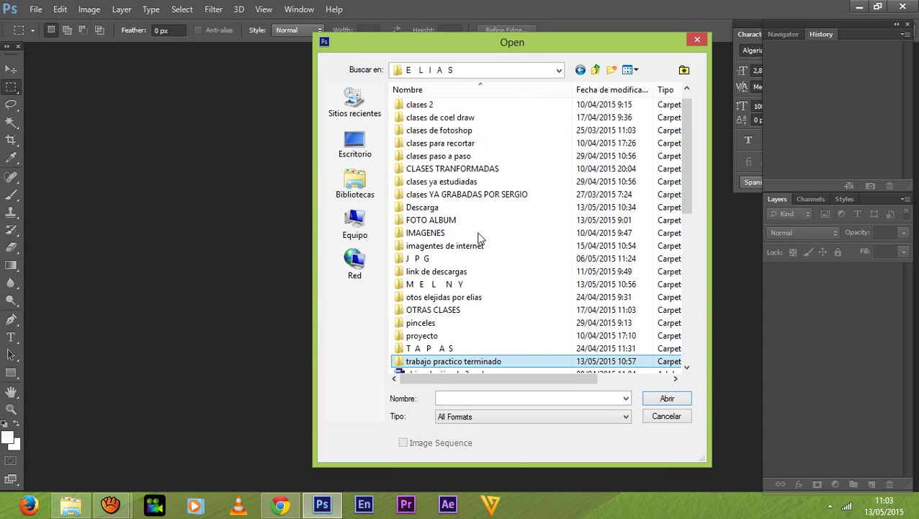
left_click(443, 232)
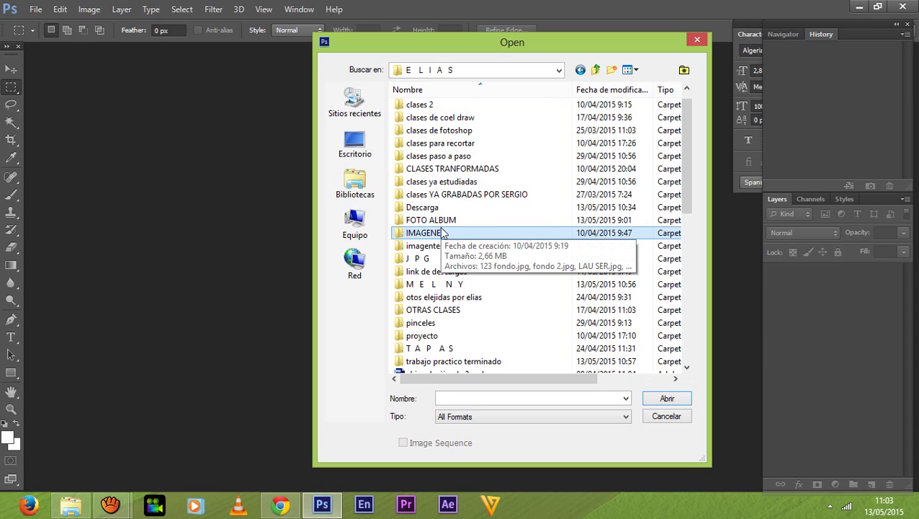
left_click(445, 209)
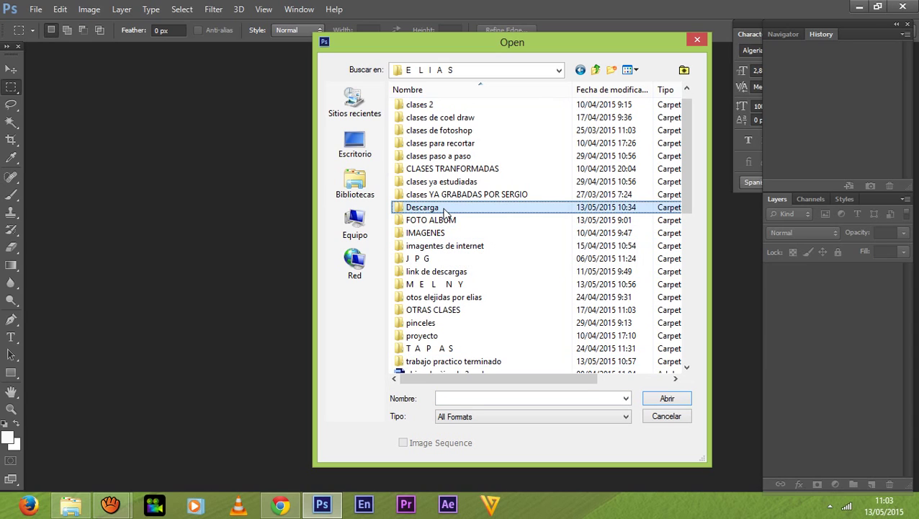
left_click(434, 208)
left_click(404, 209)
double_click(403, 209)
- Close the mistakenly opened porcelain-effect PSD and open grano.jpg from the Descarga folder
double_click(403, 208)
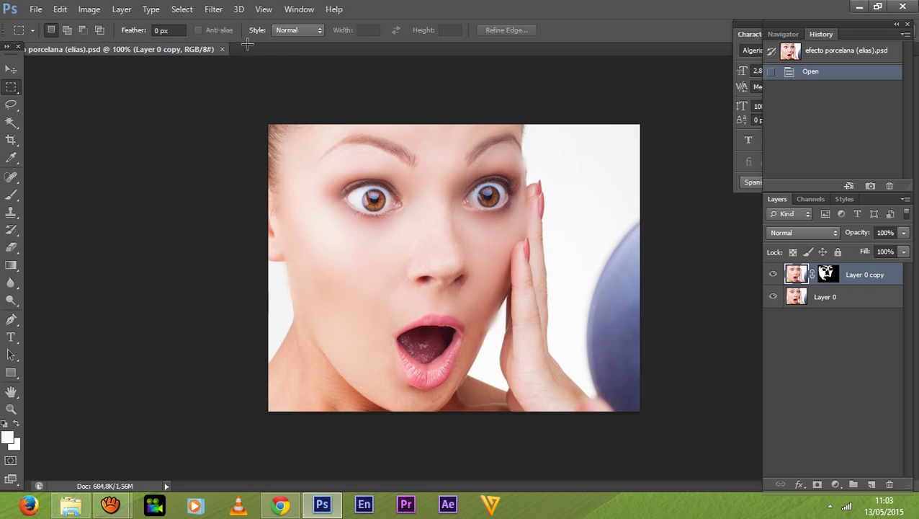
left_click(221, 49)
left_click(35, 8)
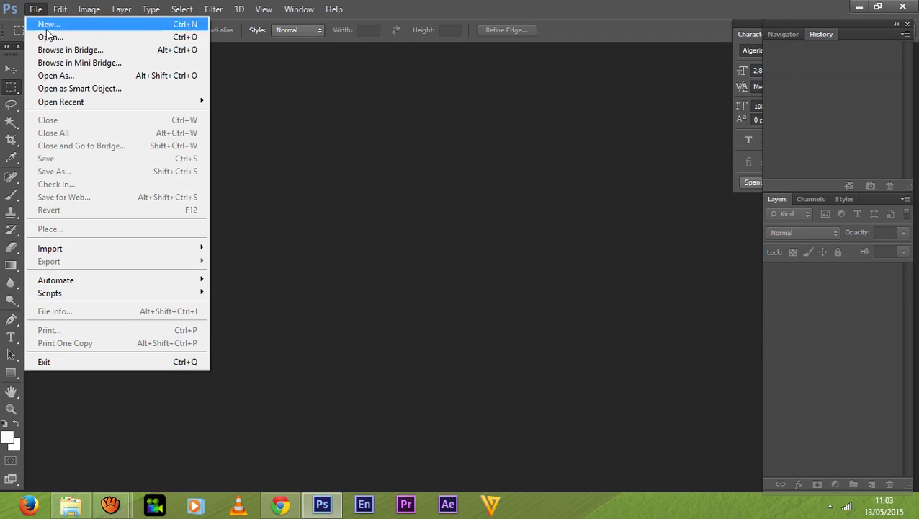
left_click(76, 34)
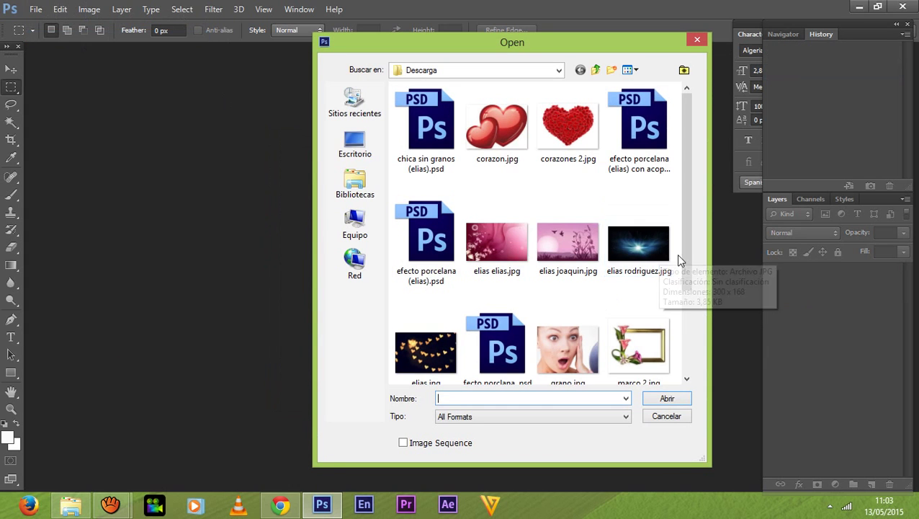
left_click_drag(681, 259, 681, 339)
double_click(595, 269)
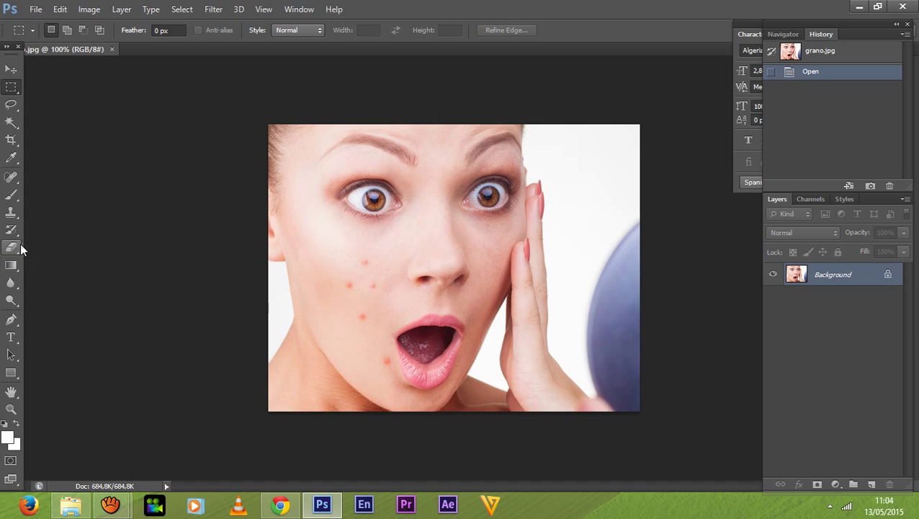
- Activate the Clone Stamp tool and review its Opacity and Flow settings
left_click(12, 212)
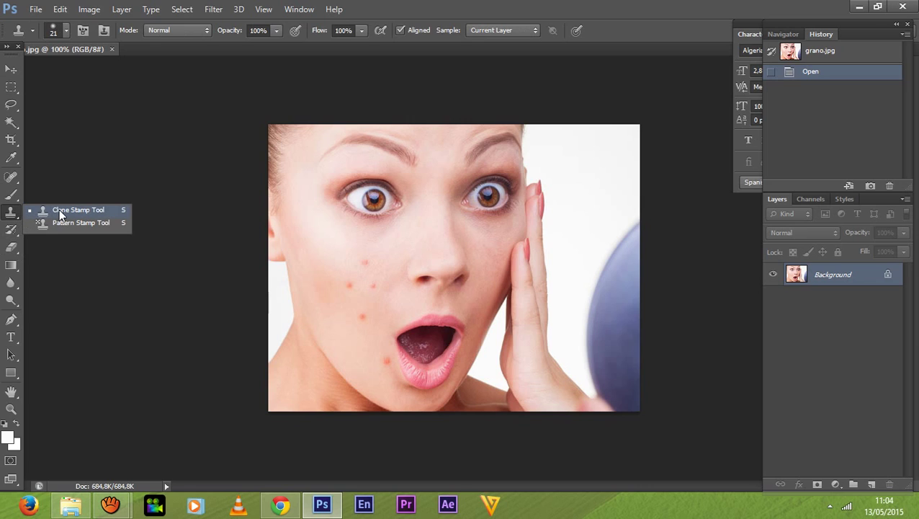
left_click(51, 209)
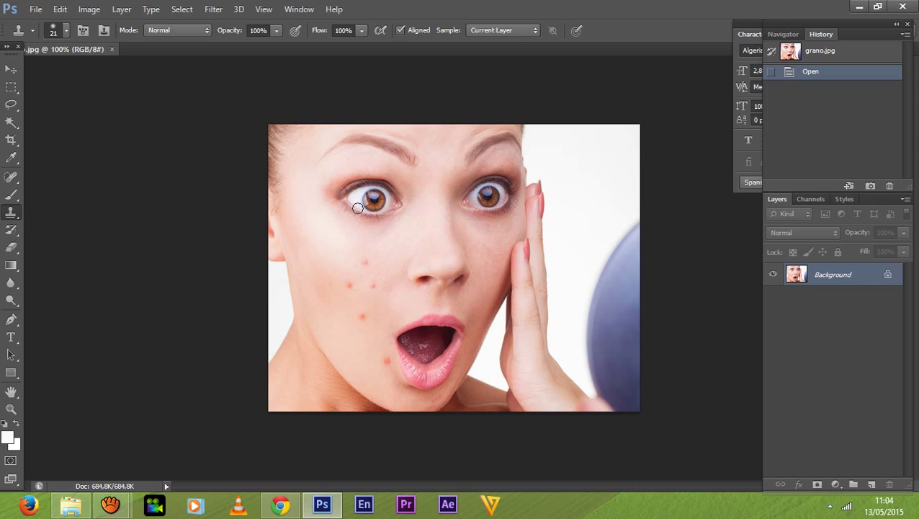
left_click(275, 29)
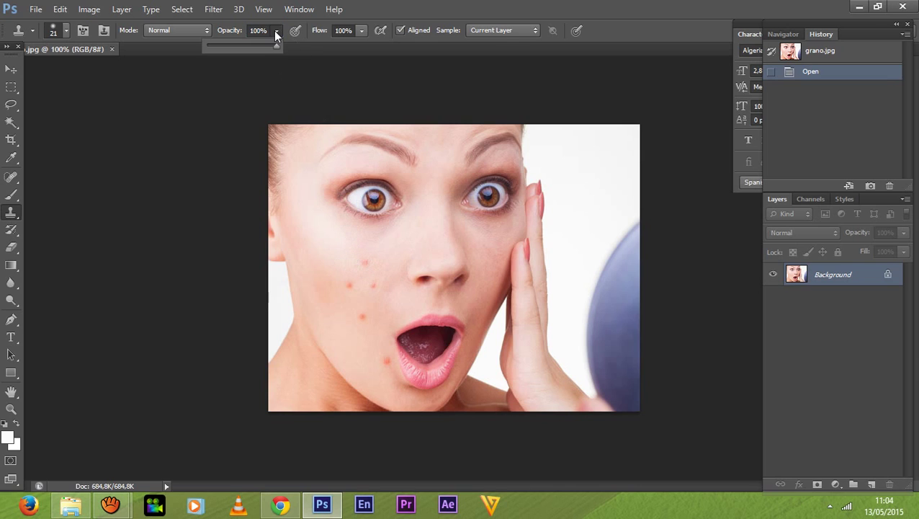
key("Return")
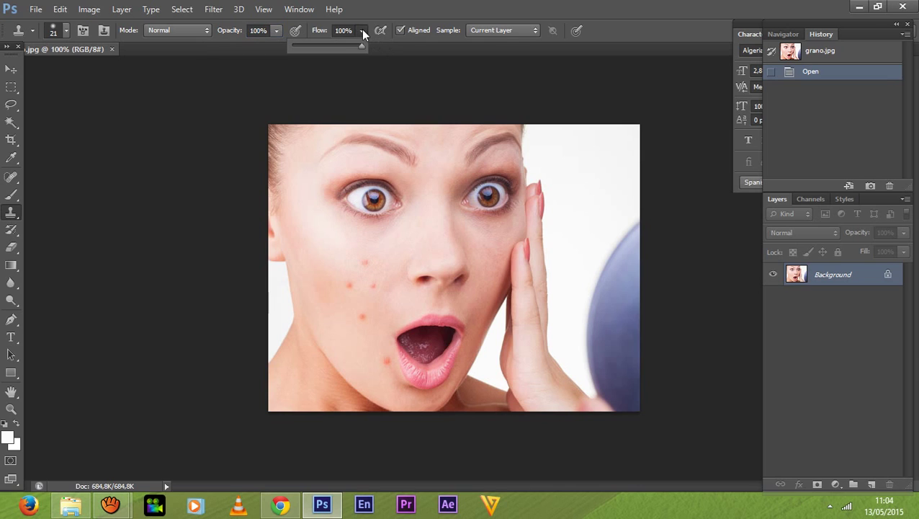
- Set the Clone Stamp brush size to 26 px and choose a soft round brush with 0% hardness
left_click(66, 29)
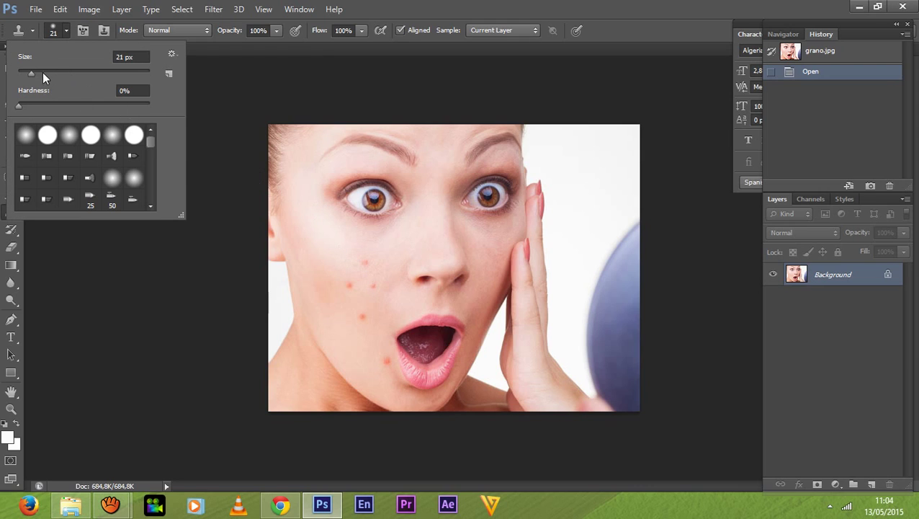
mouse_move(32, 72)
left_mouse_down()
mouse_move(85, 71)
mouse_move(31, 74)
left_mouse_up()
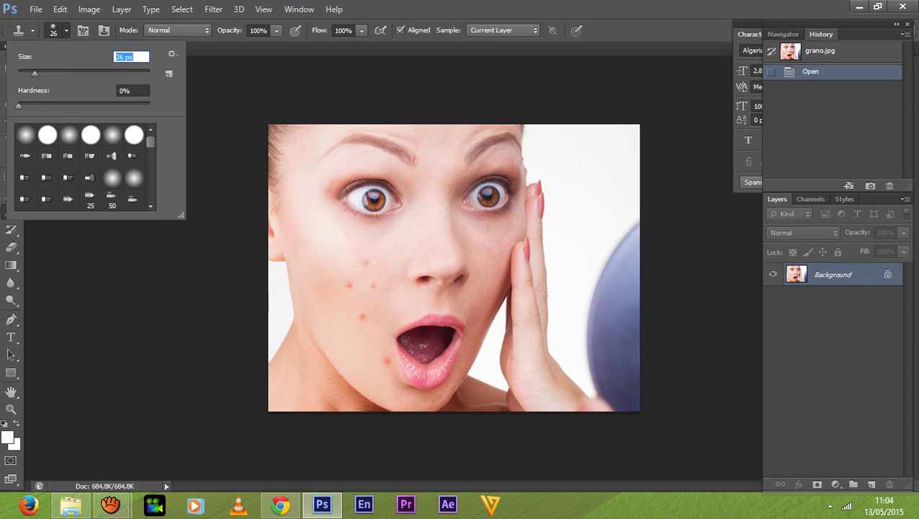
left_click(91, 136)
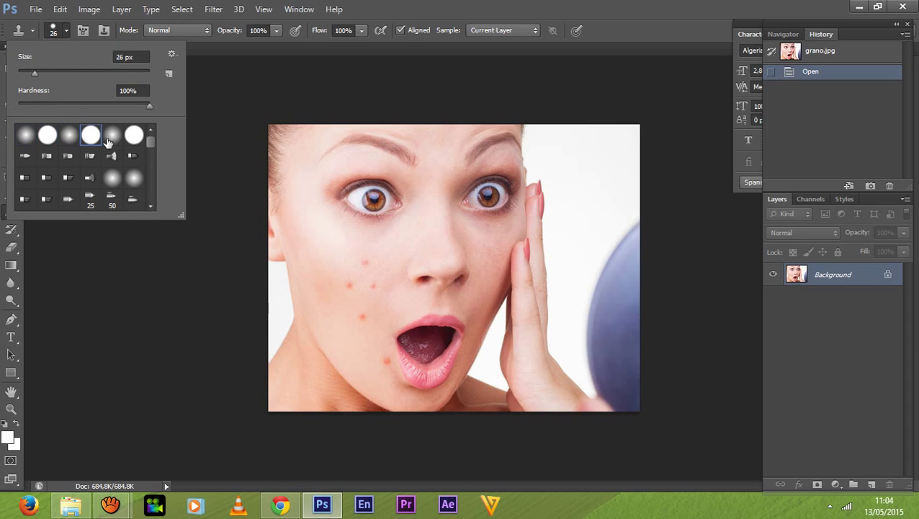
left_click(112, 136)
left_click(69, 137)
left_click(48, 136)
left_click(25, 138)
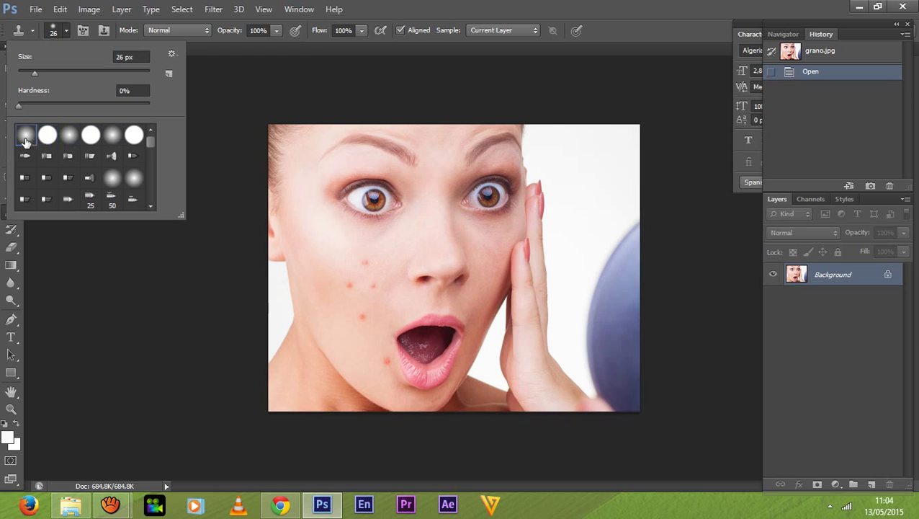
left_click(69, 138)
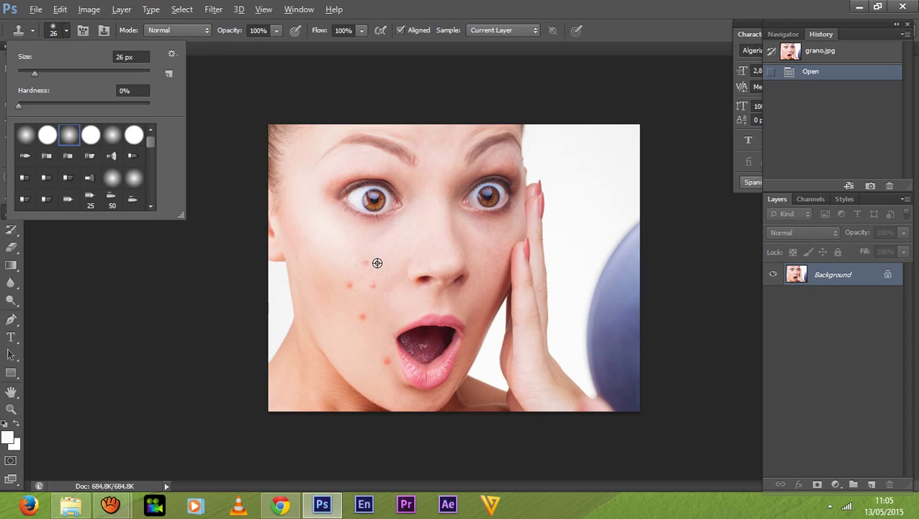
key("Escape")
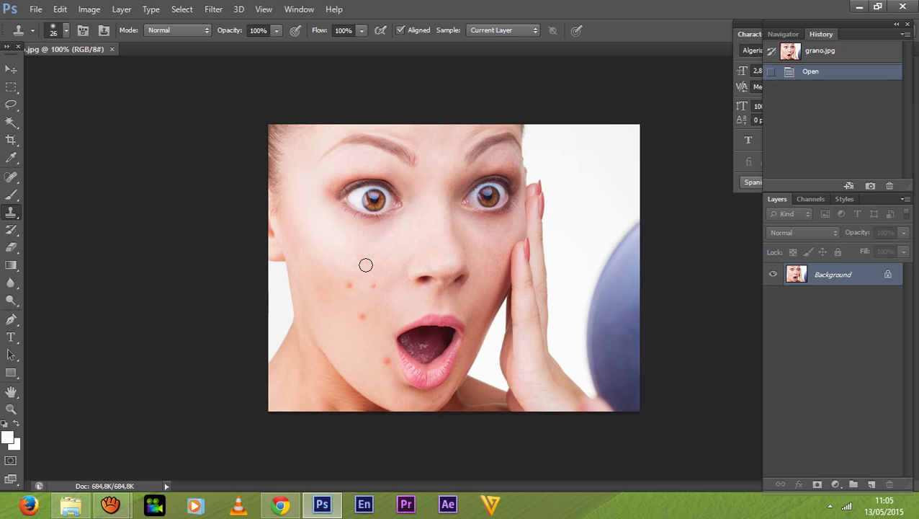
- Clone clean skin over the uppermost cheek pimple and the one below it nearest the nose
left_click(365, 262)
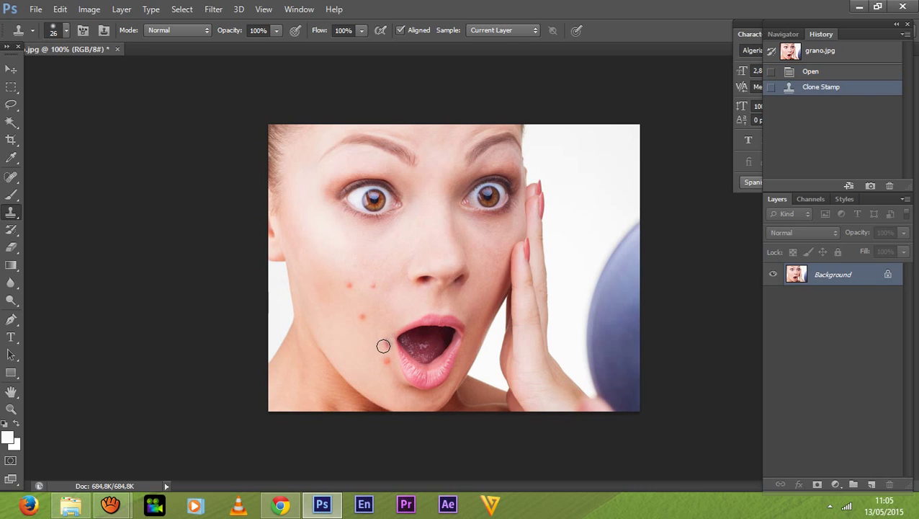
left_click(364, 263)
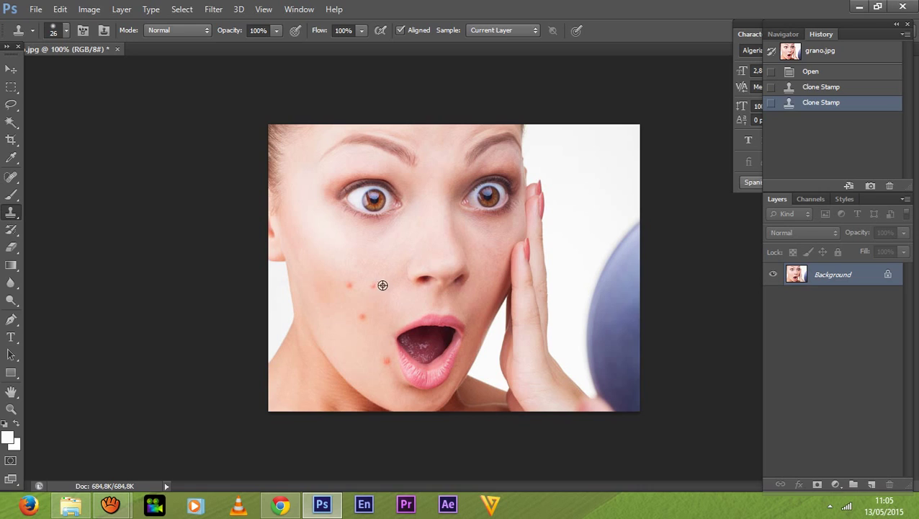
left_click(373, 285)
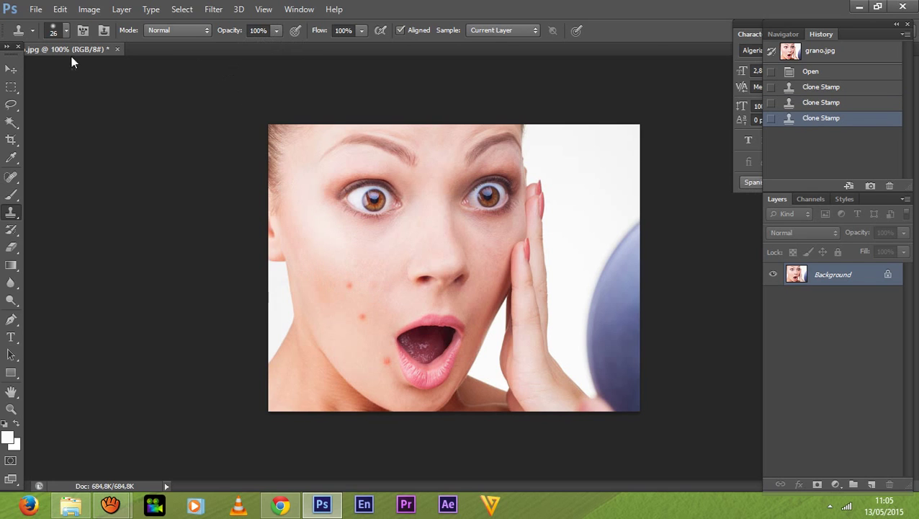
- Choose a hard round brush with 100% hardness and clone skin from just above over the outer cheek pimple
left_click(66, 30)
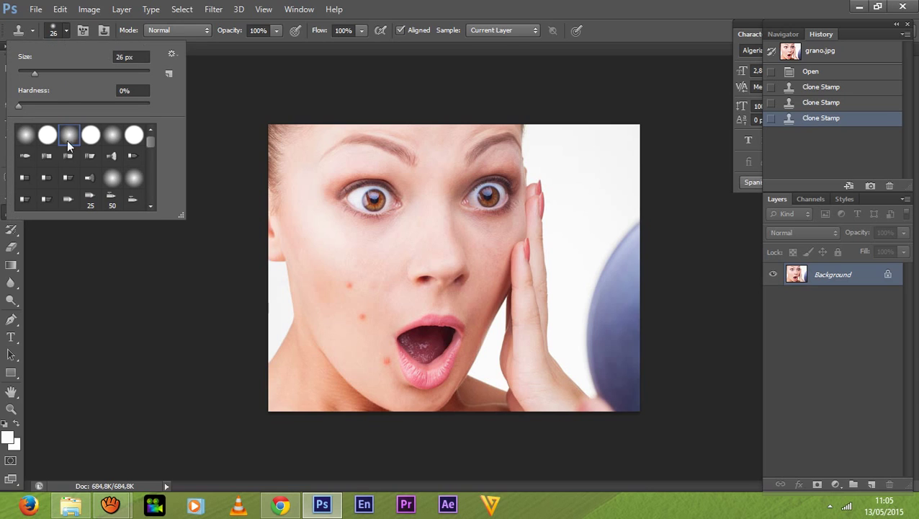
left_click(49, 135)
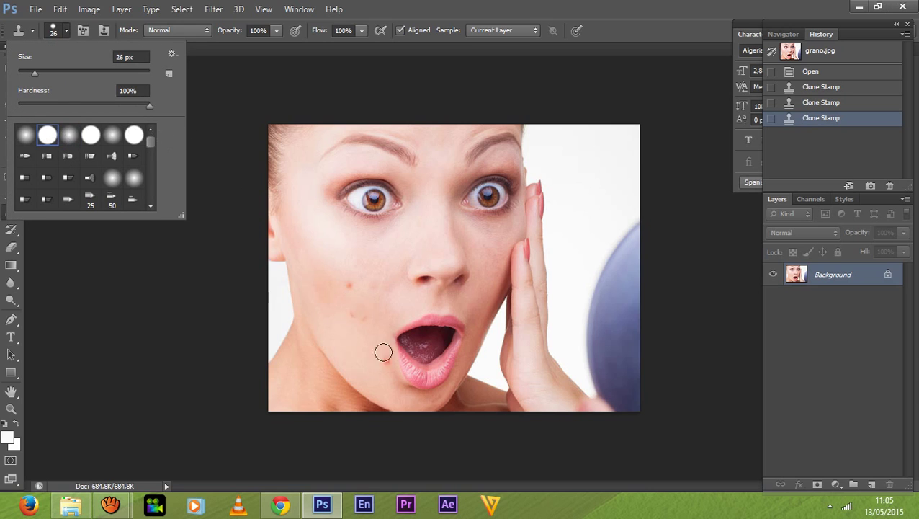
left_click(347, 270, "alt")
key("Escape")
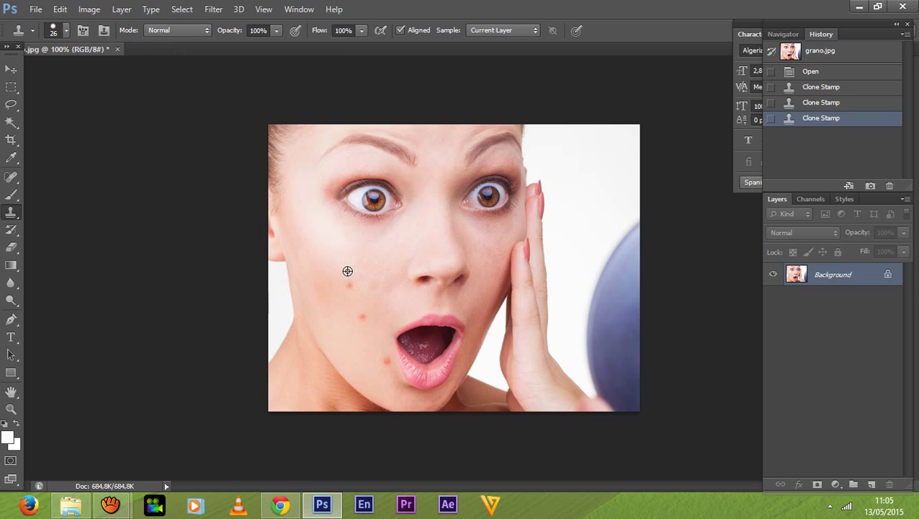
mouse_move(347, 271)
left_mouse_down()
mouse_move(340, 291)
mouse_move(349, 283)
left_mouse_up()
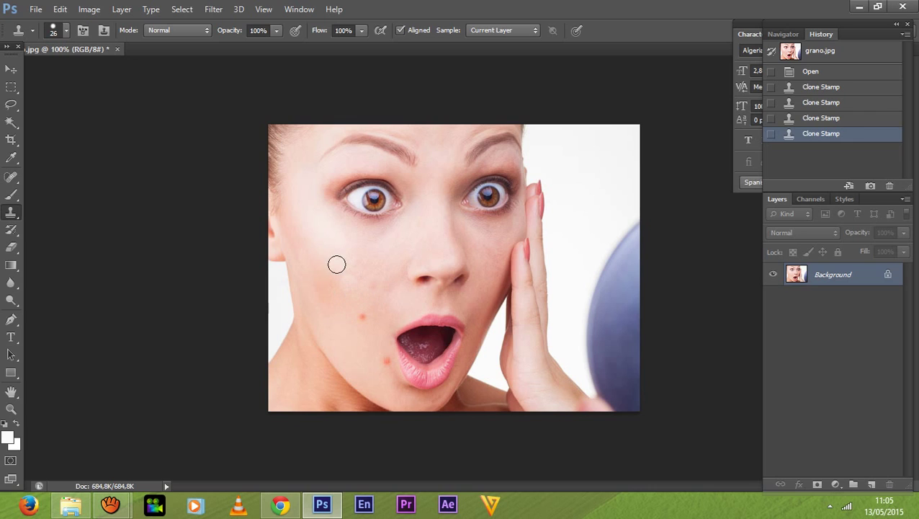
- Choose a soft round brush with 0% hardness and clone nearby skin over the lower cheek pimple
left_click(65, 29)
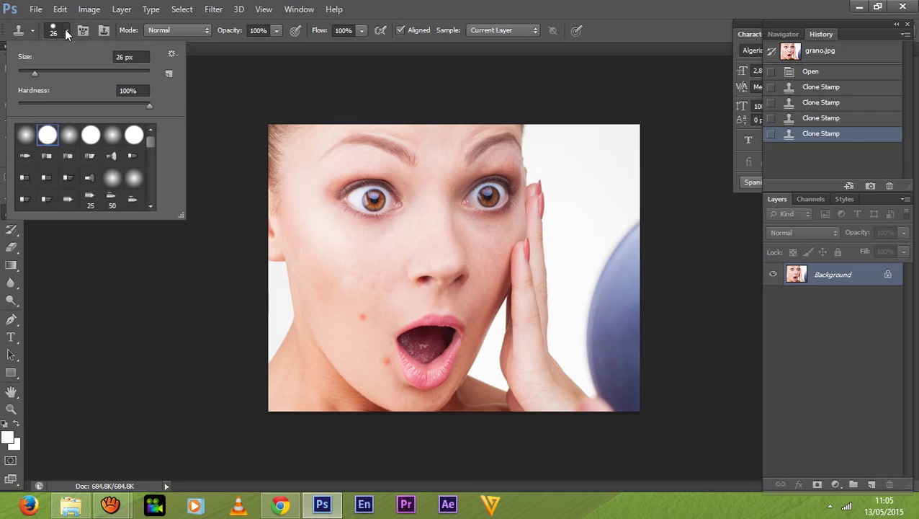
left_click(26, 136)
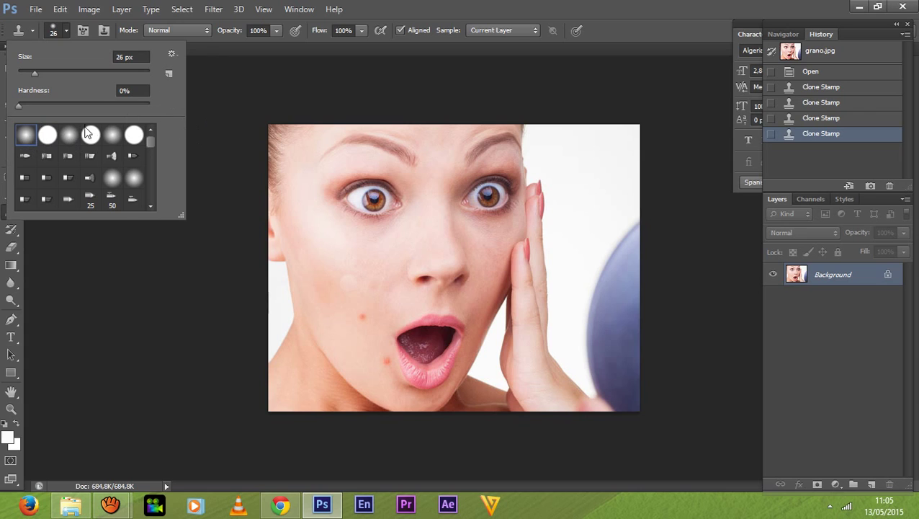
left_click(352, 309)
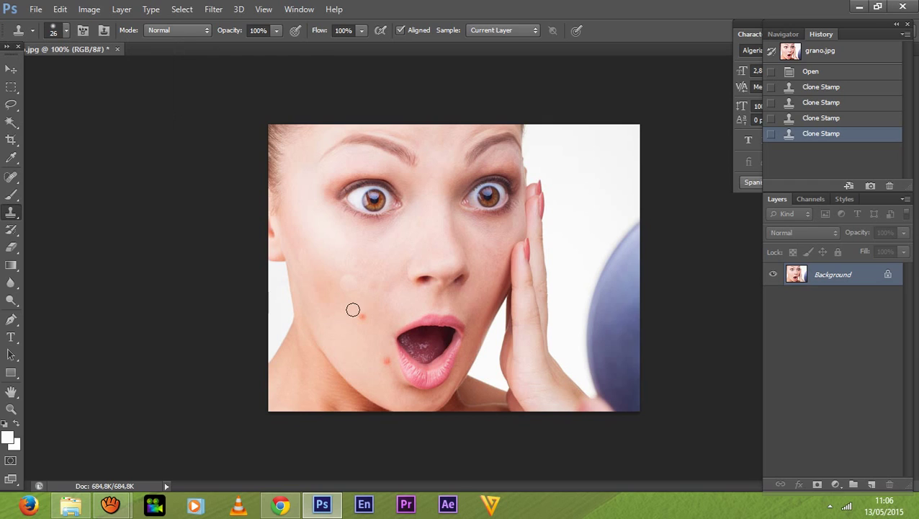
left_click(362, 317)
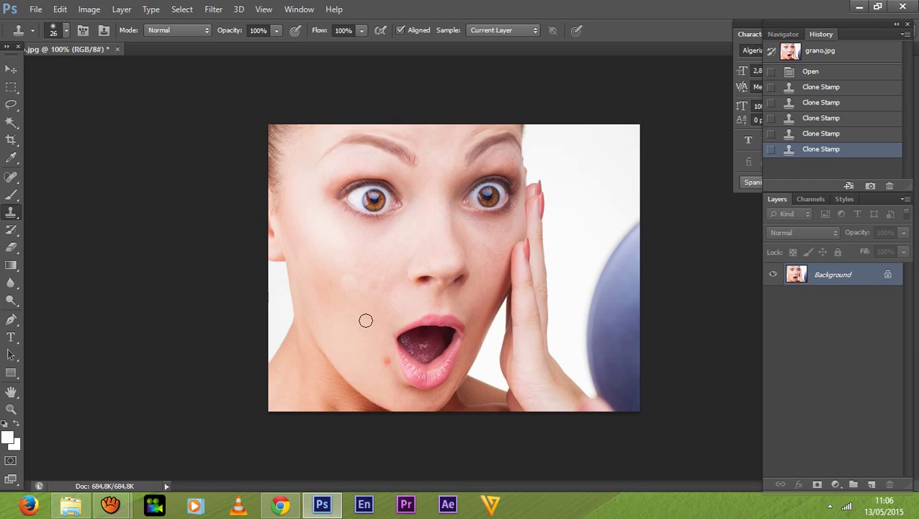
- Blend the retouched cheek patches with cloned skin and remove the pimple beside the lower lip with the Clone Stamp
left_click(368, 270, "alt")
left_click(376, 284)
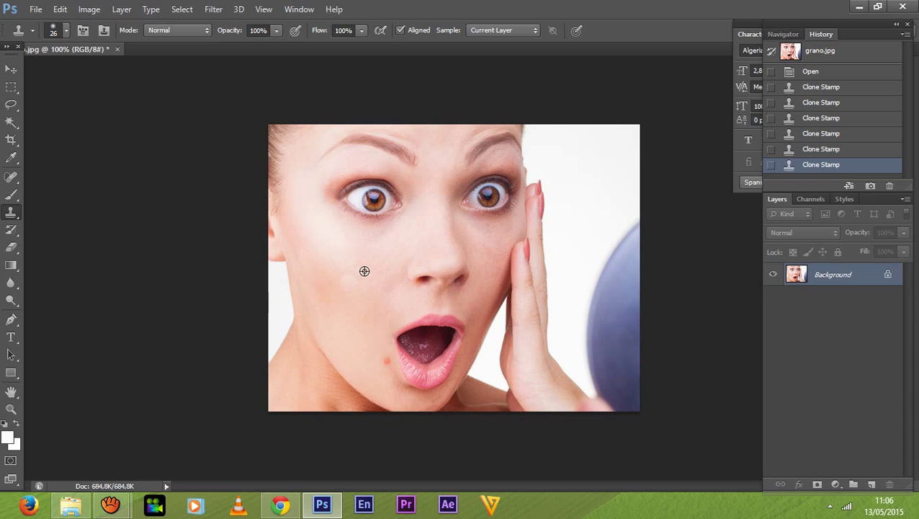
left_click(346, 280)
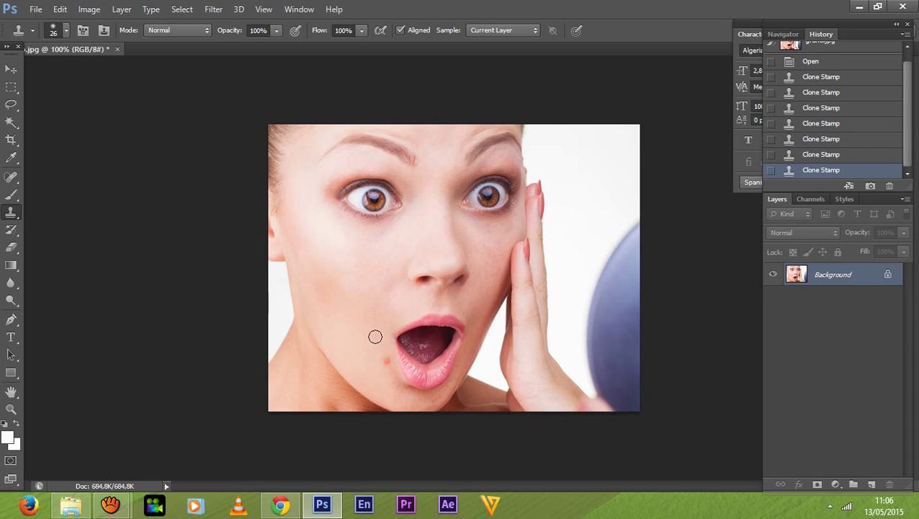
left_click(343, 282)
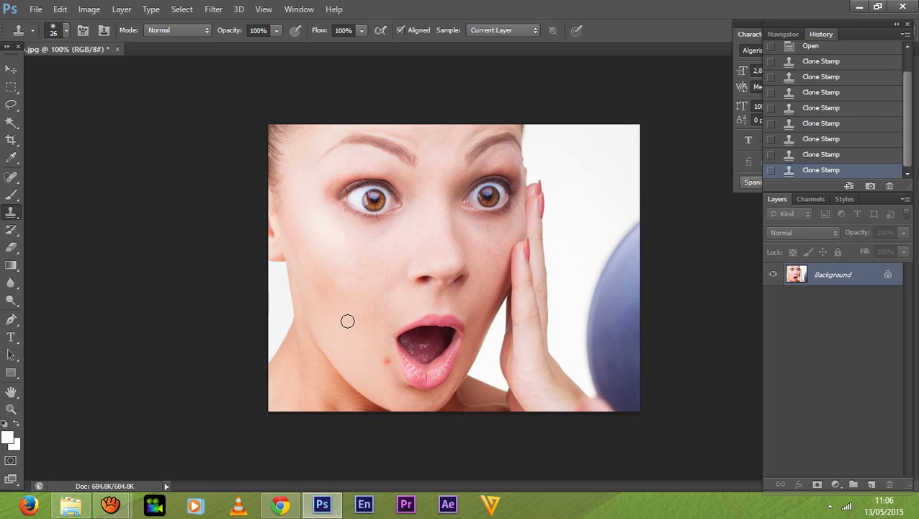
left_click(386, 358)
left_click(388, 365, "alt")
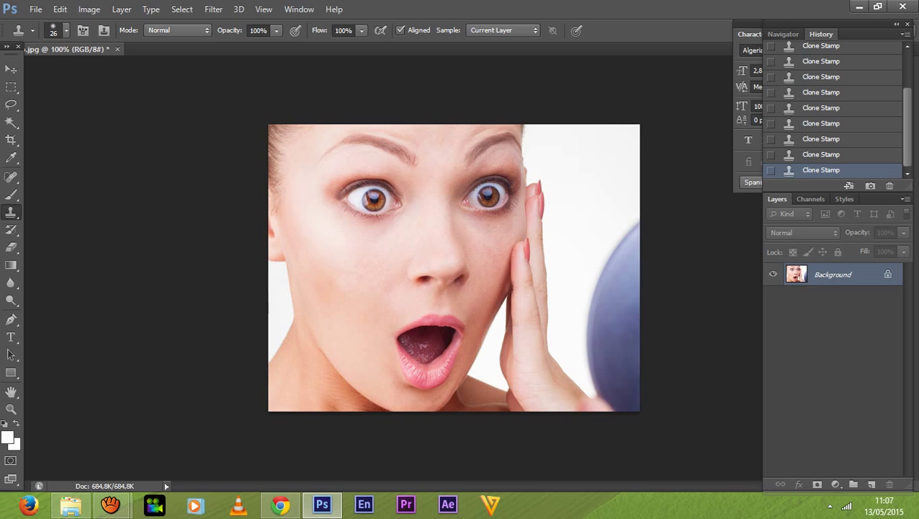
- Convert the locked Background into a regular layer and duplicate it
left_click_drag(888, 277, 888, 485)
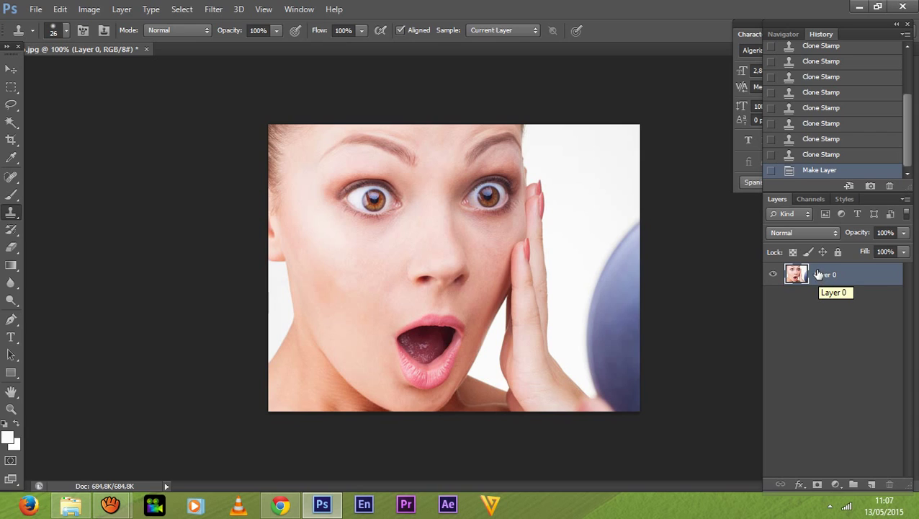
left_click_drag(819, 276, 870, 483)
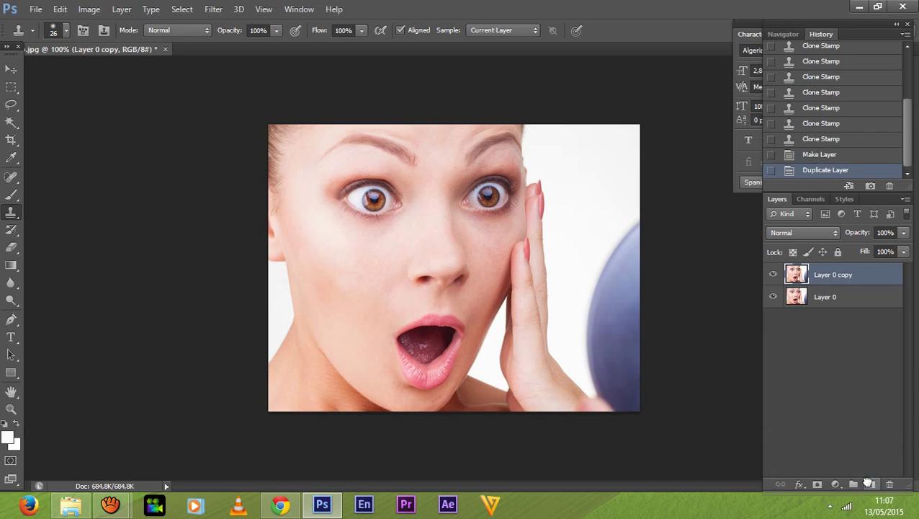
right_click(831, 276)
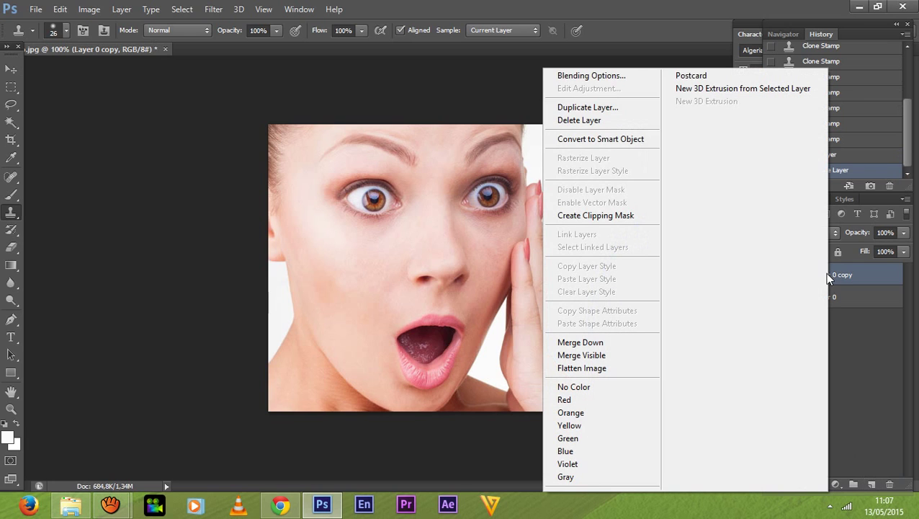
left_click(874, 272)
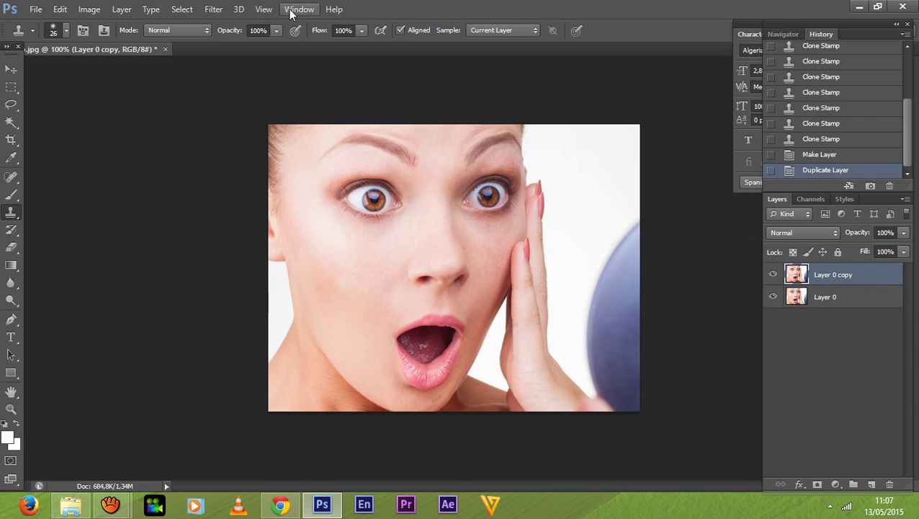
- Apply a Gaussian Blur with a radius of 5,5 pixels to the duplicated portrait layer
left_click(215, 10)
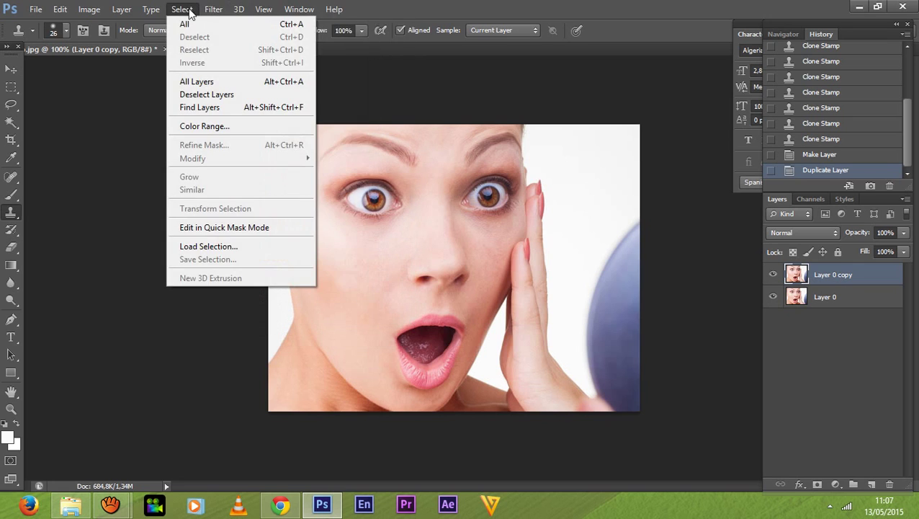
mouse_move(250, 144)
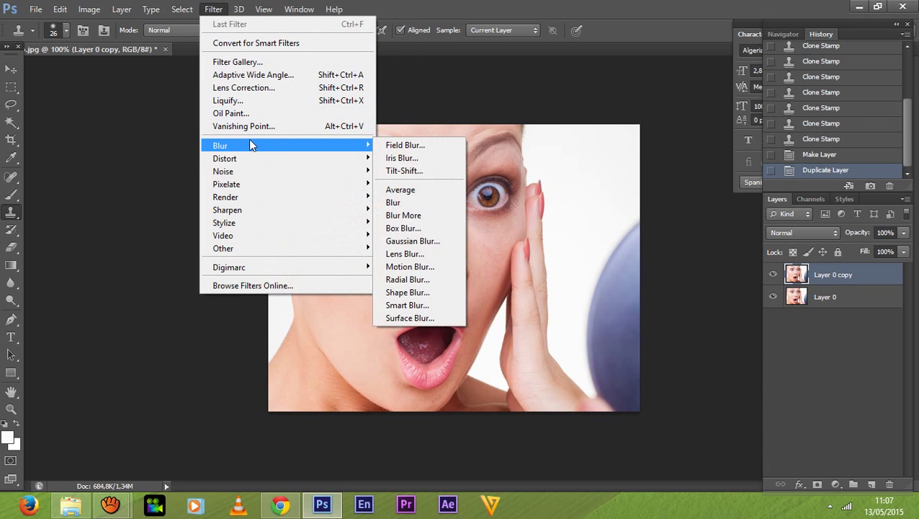
left_click(407, 246)
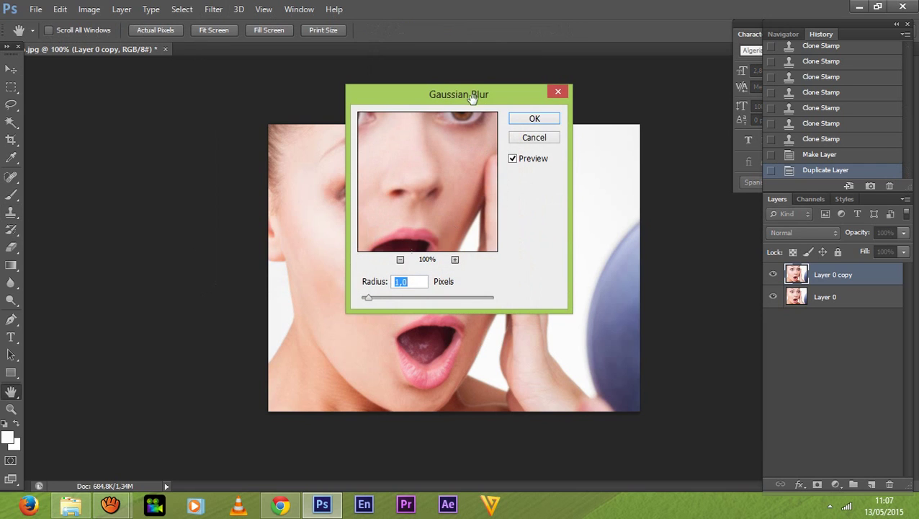
left_click_drag(478, 96, 654, 47)
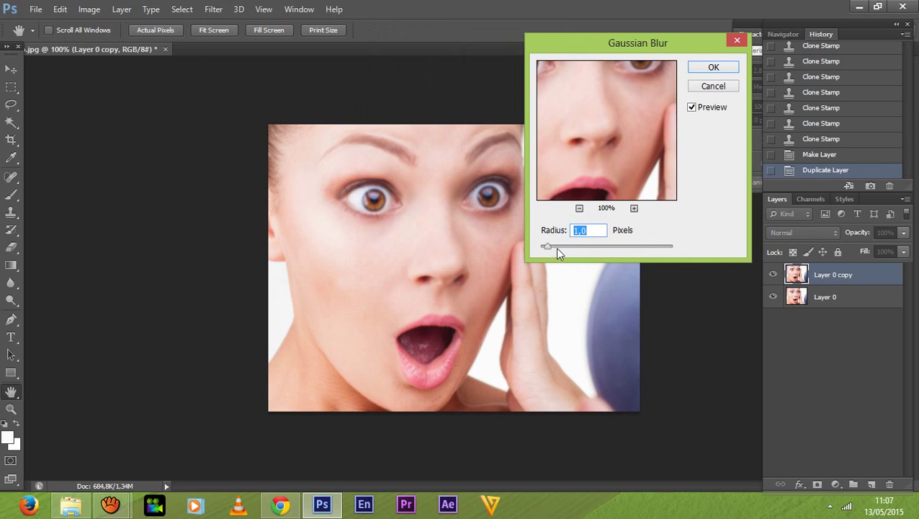
left_click_drag(557, 248, 550, 229)
double_click(581, 230)
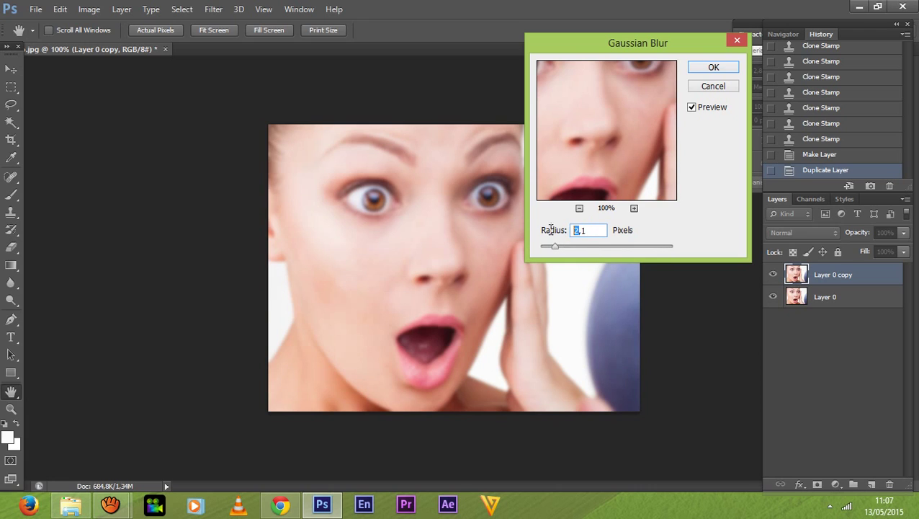
type("5")
left_click(592, 230)
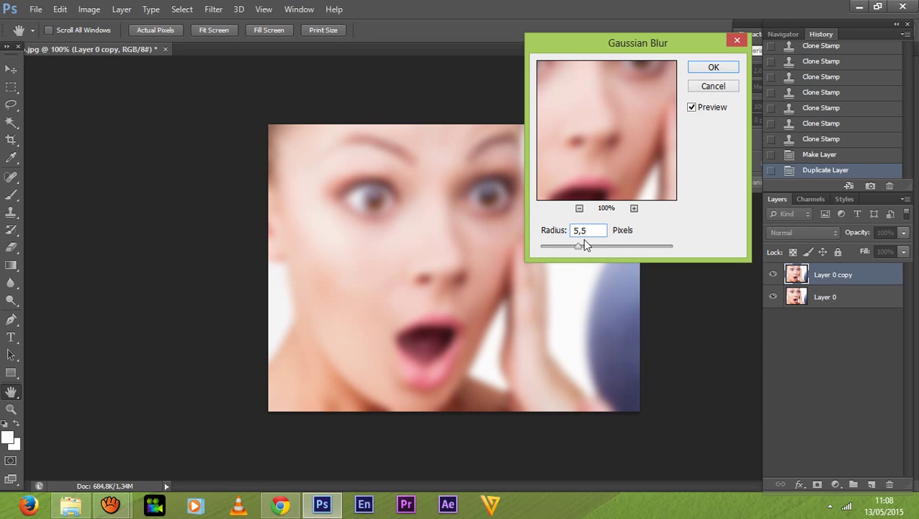
left_click(709, 72)
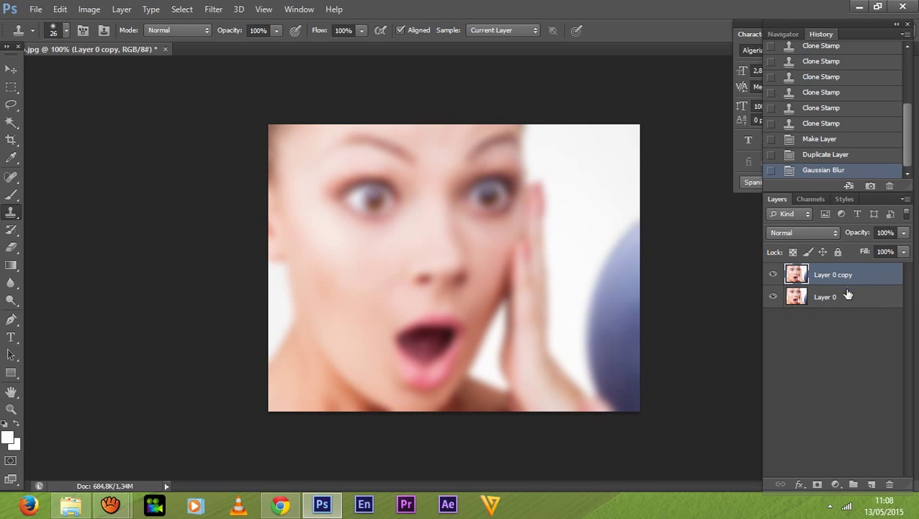
- Add a layer mask to the blurred layer and fill the mask with black using the Paint Bucket
left_click(818, 484)
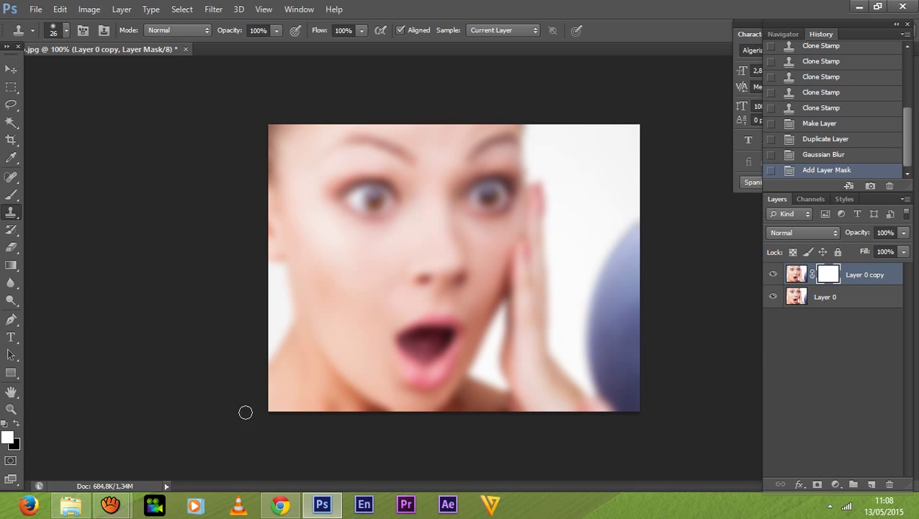
left_click(15, 424)
left_click(17, 235)
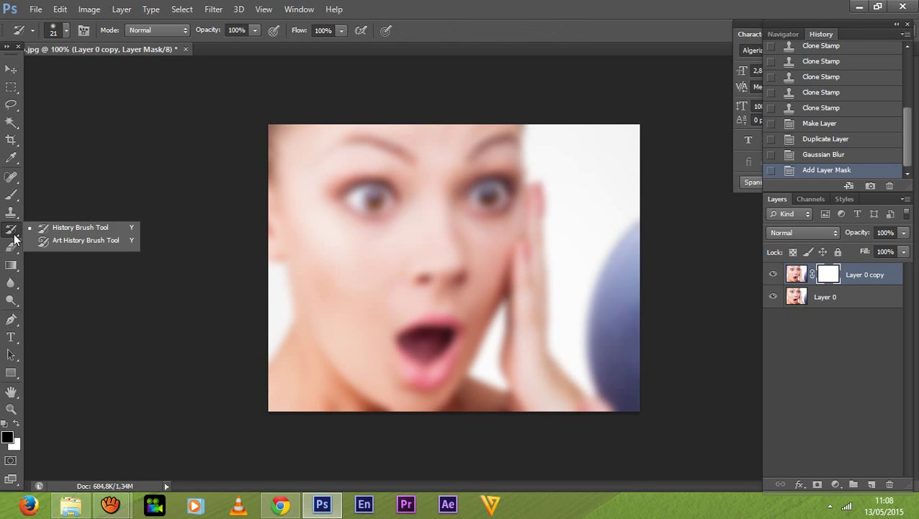
left_click(11, 247)
left_click(11, 265)
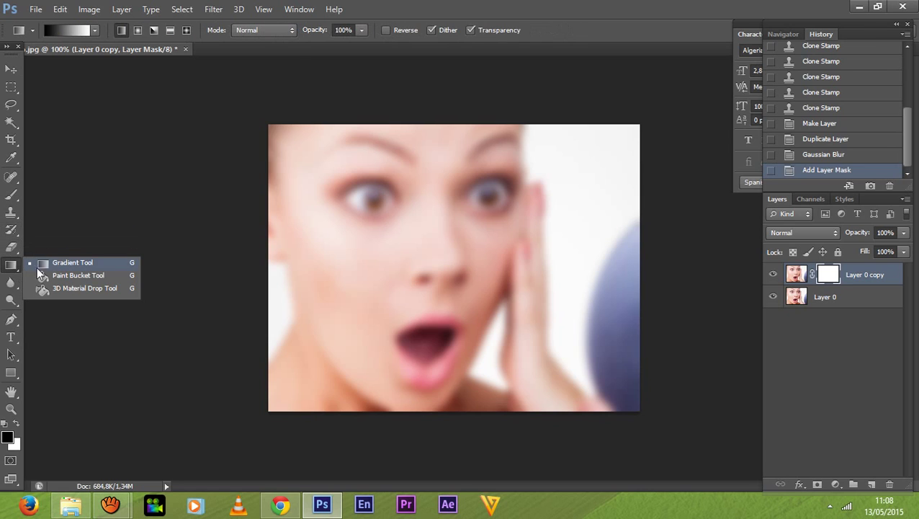
left_click(72, 275)
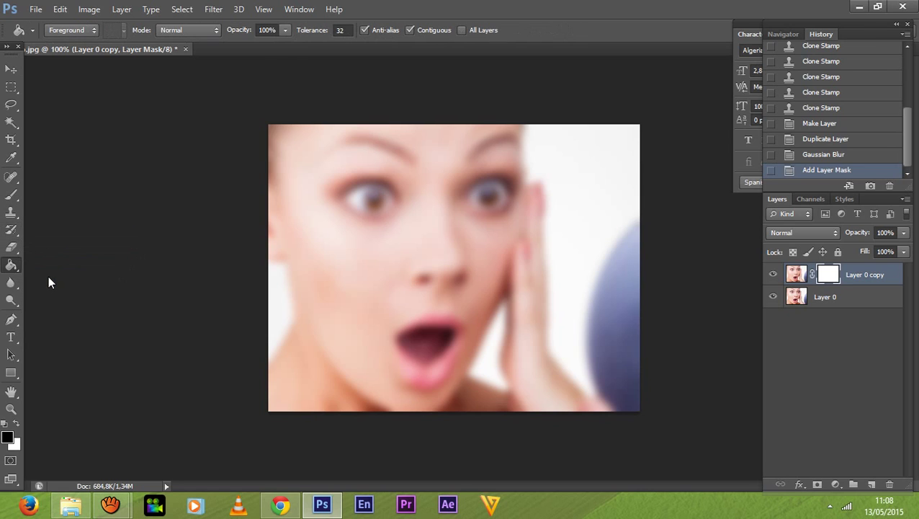
left_click(305, 274)
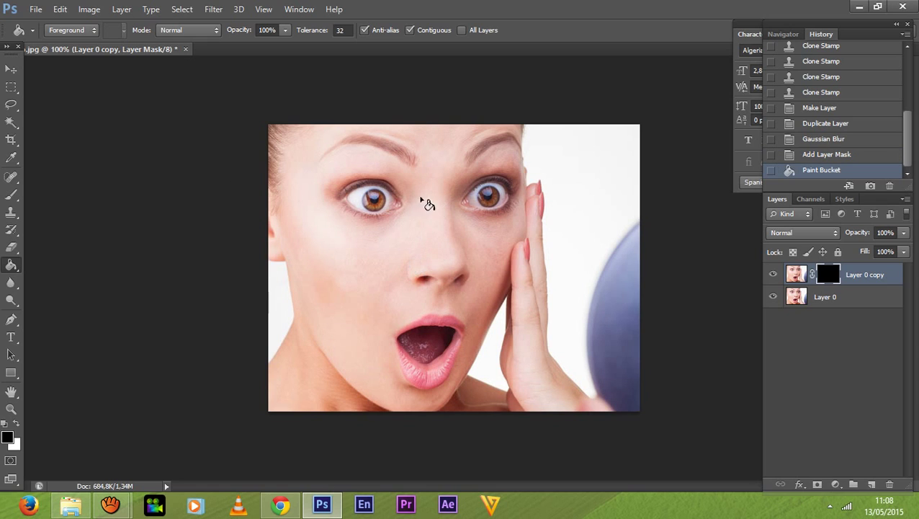
- Paint white on the mask over the large open cheek with a soft 63 px Brush at 0% hardness
left_click(18, 426)
left_click(12, 196)
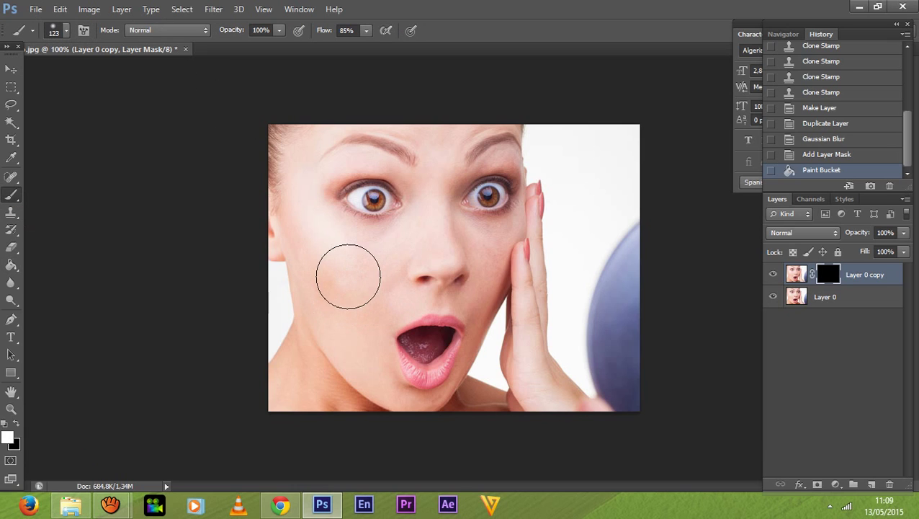
left_click(67, 31)
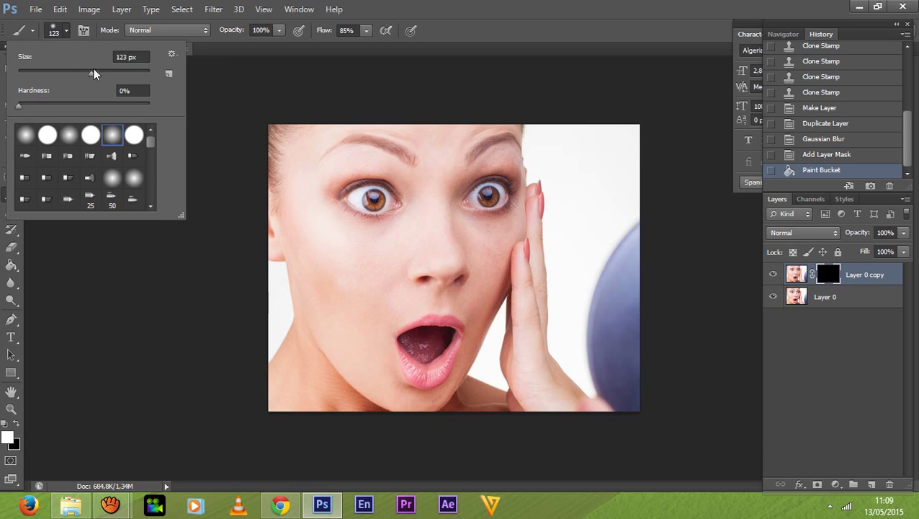
mouse_move(94, 75)
left_mouse_down()
mouse_move(50, 75)
mouse_move(59, 75)
left_mouse_up()
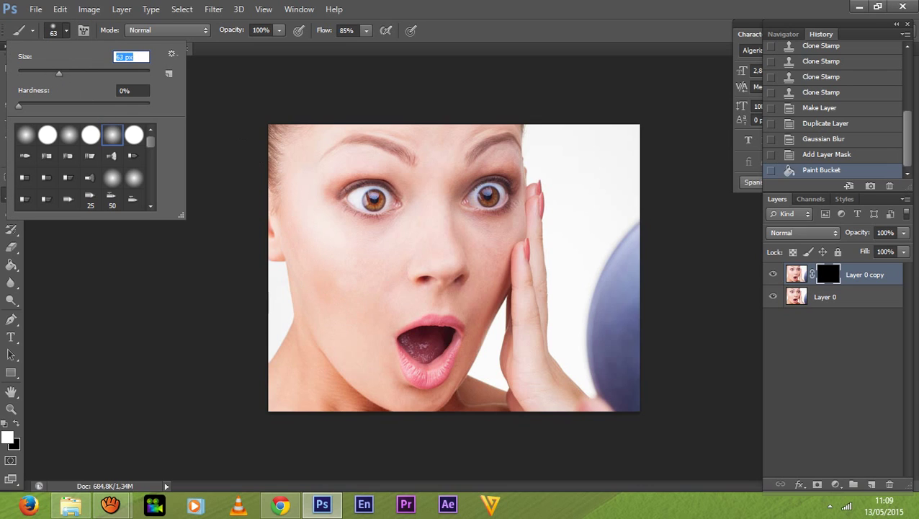
left_click(468, 20)
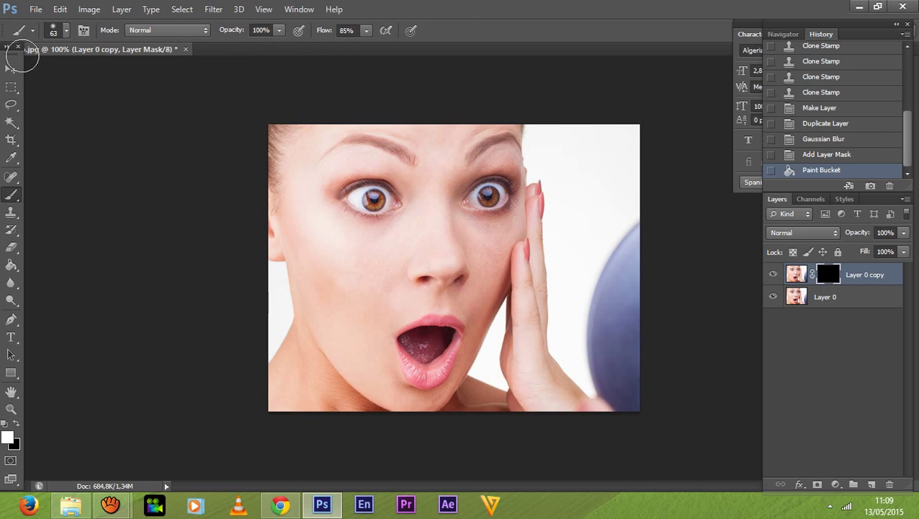
left_click(65, 31)
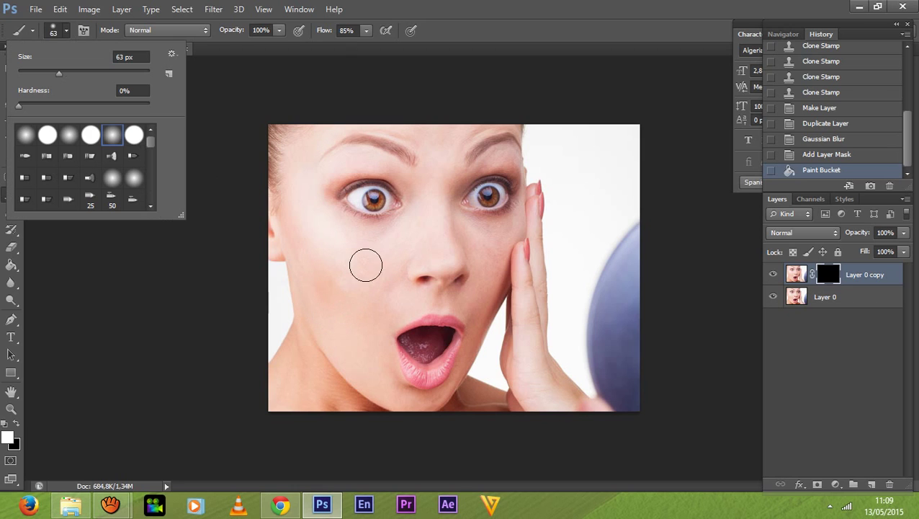
mouse_move(365, 263)
left_mouse_down()
mouse_move(368, 287)
mouse_move(353, 321)
mouse_move(394, 397)
mouse_move(332, 270)
left_mouse_up()
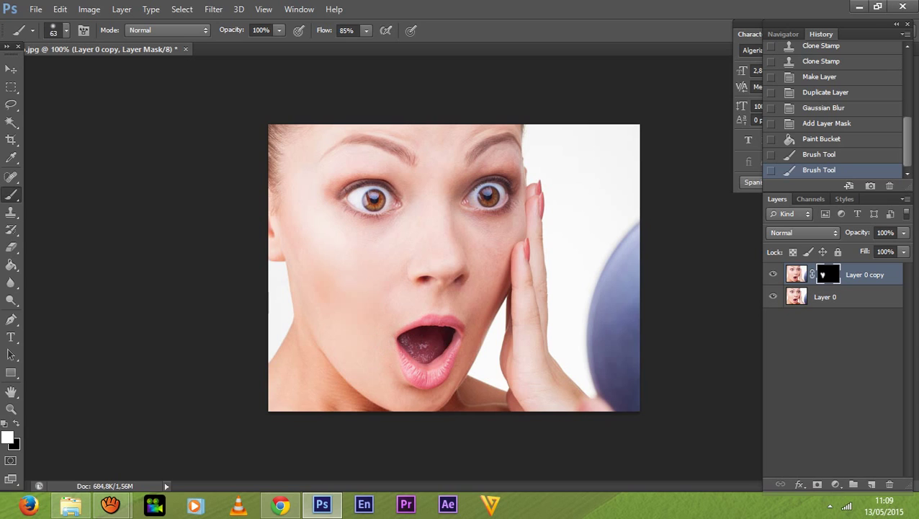
- Undo a test stroke over the eye and paint white on the mask over the forehead, nose, cheeks and chin
left_click_drag(354, 231, 399, 168)
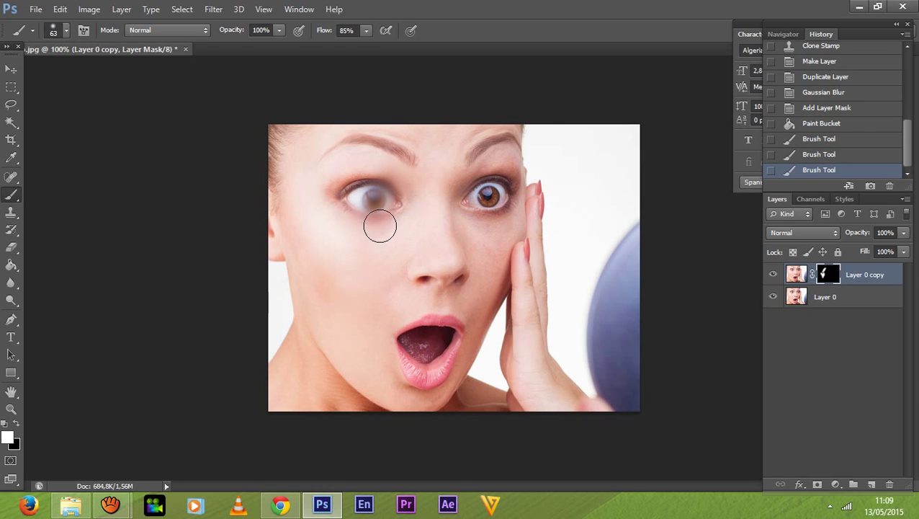
key("ctrl+z")
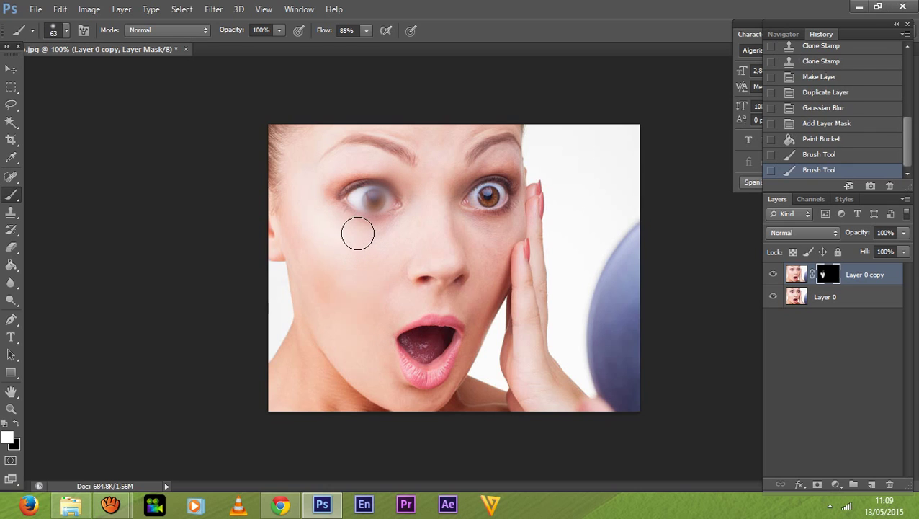
mouse_move(302, 194)
left_mouse_down()
mouse_move(343, 156)
mouse_move(331, 167)
mouse_move(312, 234)
mouse_move(406, 140)
mouse_move(426, 136)
mouse_move(346, 104)
left_mouse_up()
left_click_drag(456, 135, 558, 131)
mouse_move(402, 222)
left_mouse_down()
mouse_move(435, 181)
mouse_move(402, 240)
left_mouse_up()
mouse_move(355, 308)
left_mouse_down()
mouse_move(315, 211)
mouse_move(354, 256)
mouse_move(324, 193)
mouse_move(312, 185)
mouse_move(298, 206)
mouse_move(330, 180)
left_mouse_up()
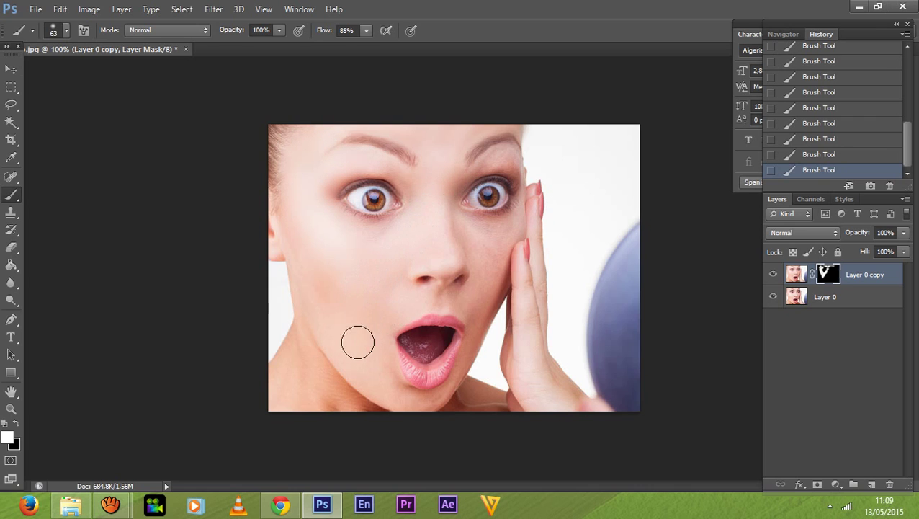
mouse_move(321, 251)
left_mouse_down()
mouse_move(335, 330)
mouse_move(398, 392)
left_mouse_up()
mouse_move(492, 260)
left_mouse_down()
mouse_move(476, 235)
mouse_move(500, 240)
left_mouse_up()
mouse_move(452, 256)
left_mouse_down()
mouse_move(424, 231)
mouse_move(378, 272)
mouse_move(354, 313)
mouse_move(404, 317)
mouse_move(378, 308)
left_mouse_up()
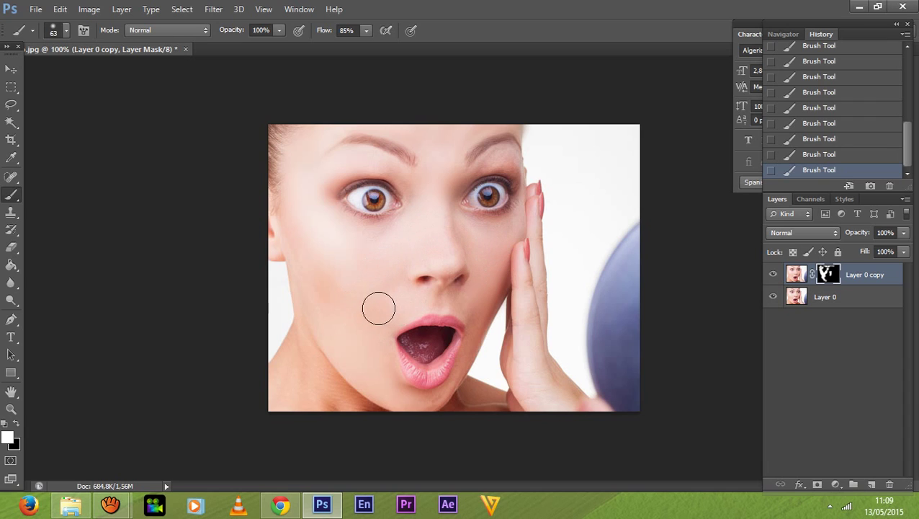
- Reduce the soft brush to 36 px and paint white on the mask over the remaining small areas of facial skin
left_click(66, 31)
left_click_drag(60, 73, 40, 75)
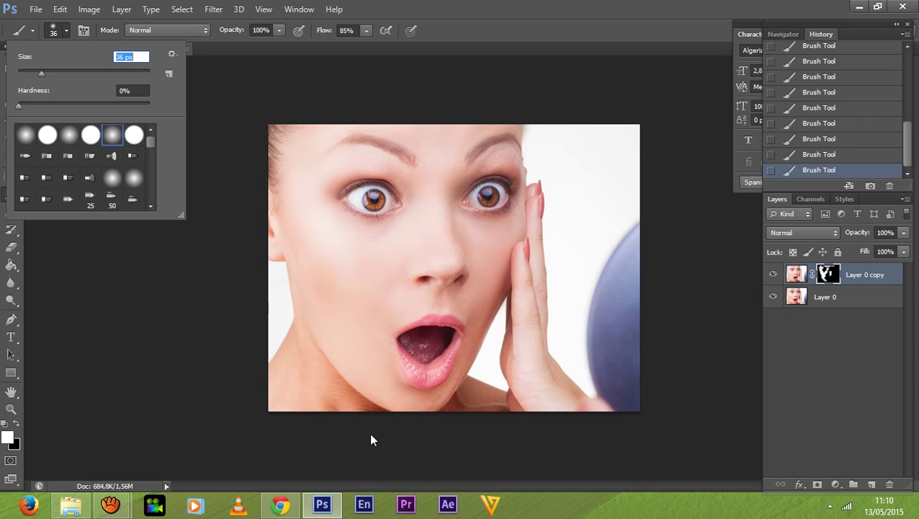
left_click(391, 396)
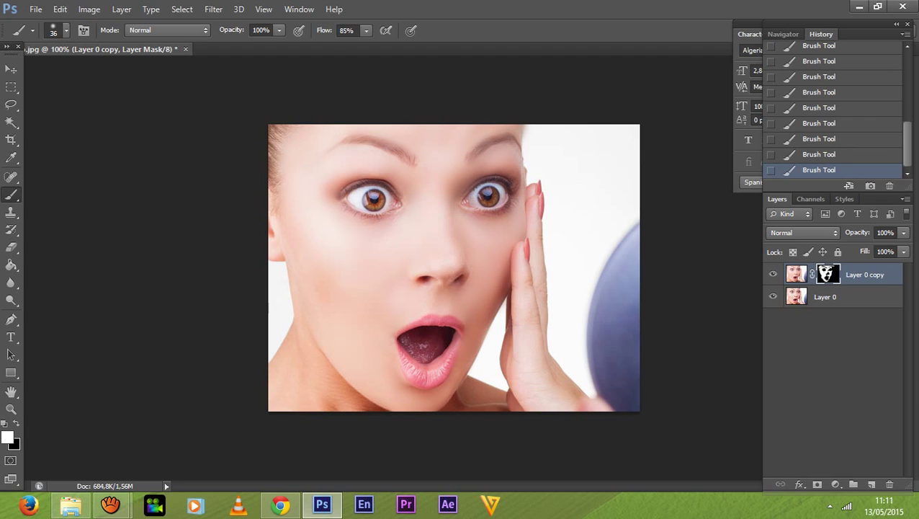
- Paint white on the mask over the eye farther from the hand, and restore its sharpness by painting it black
mouse_move(353, 200)
left_mouse_down()
mouse_move(375, 208)
mouse_move(377, 193)
left_mouse_up()
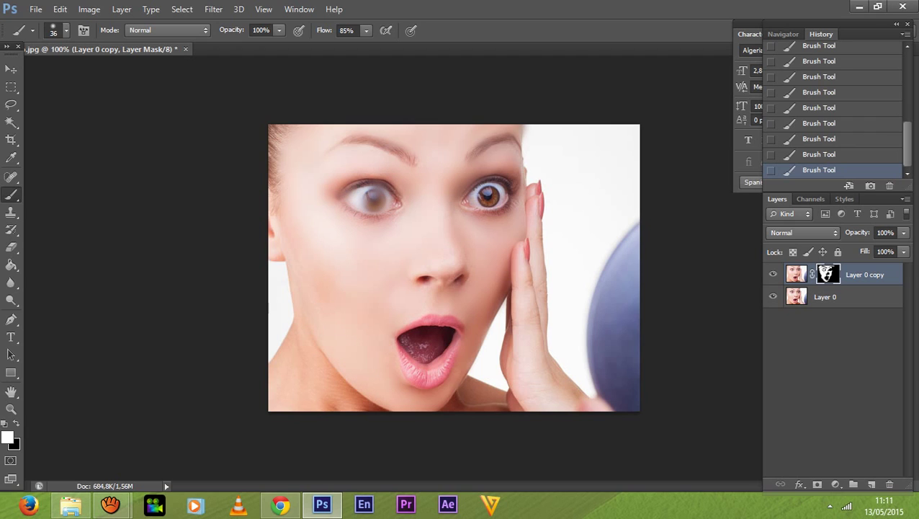
left_click(17, 424)
mouse_move(357, 201)
left_mouse_down()
mouse_move(378, 193)
mouse_move(351, 197)
left_mouse_up()
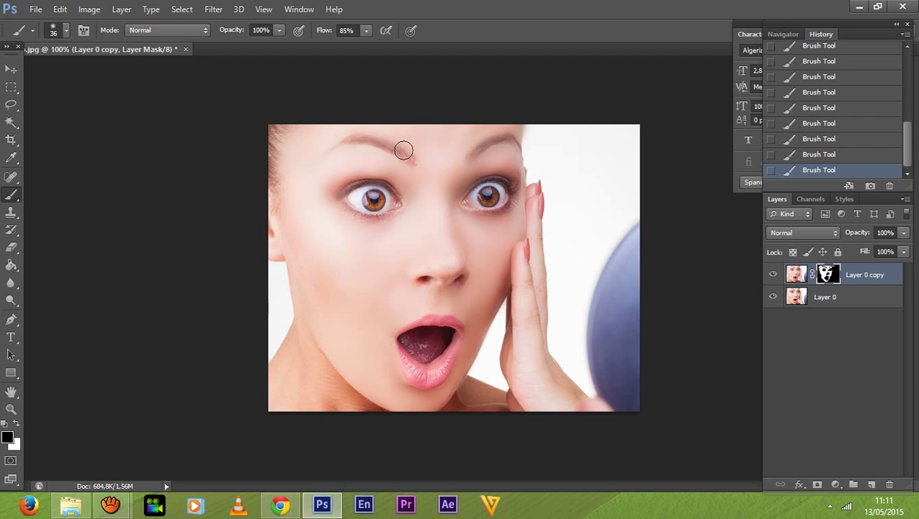
- Reduce the brush to 22 px and paint black on the mask over the eyebrow to bring back its detail
left_click(66, 30)
left_click_drag(41, 72, 32, 73)
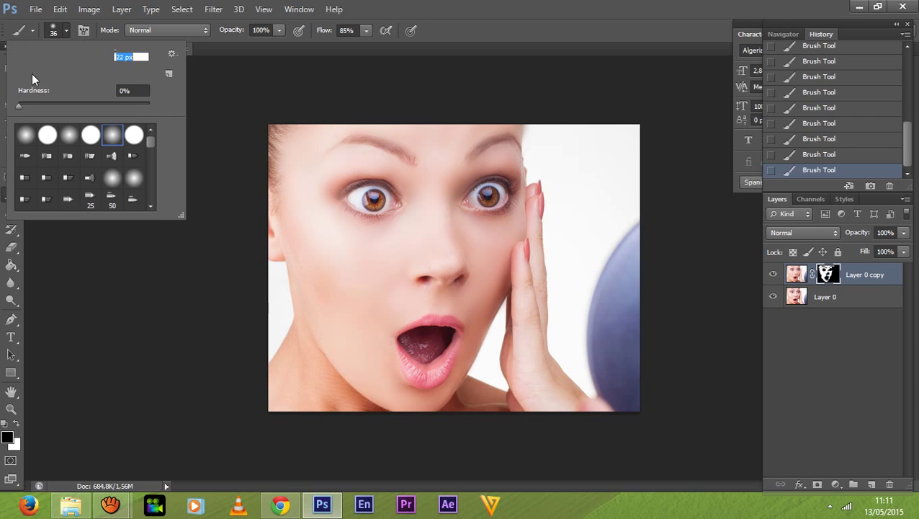
left_click(406, 158)
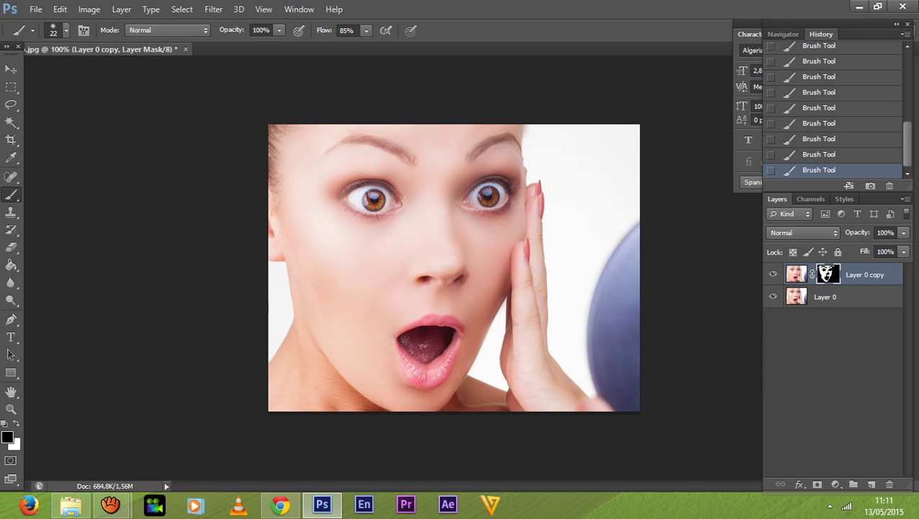
- Float the retouched document in its own window and try to open the original grano.jpg
left_click_drag(173, 50, 505, 87)
left_click(36, 9)
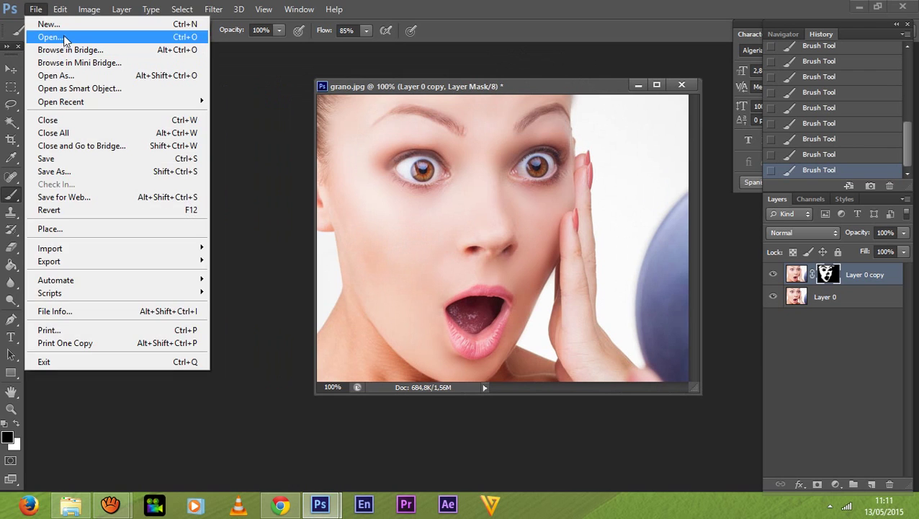
left_click(64, 36)
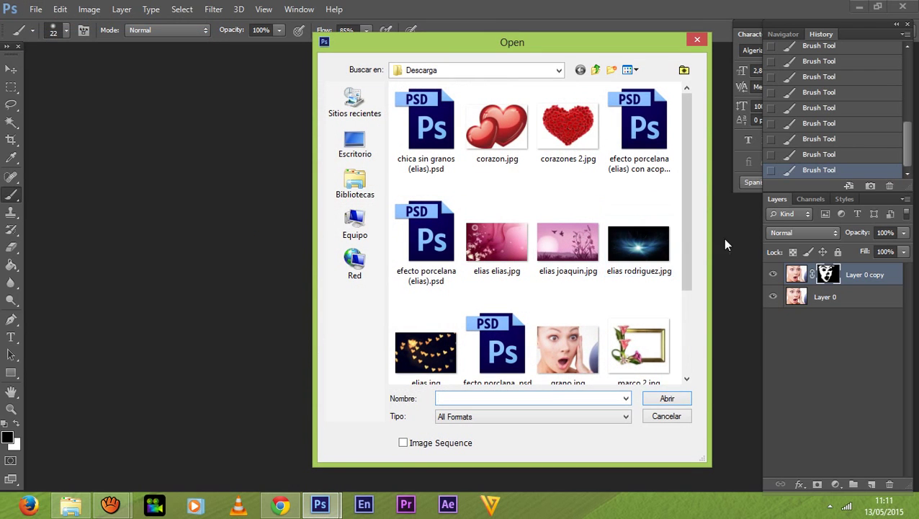
scroll(688, 263, "down", 2)
double_click(557, 286)
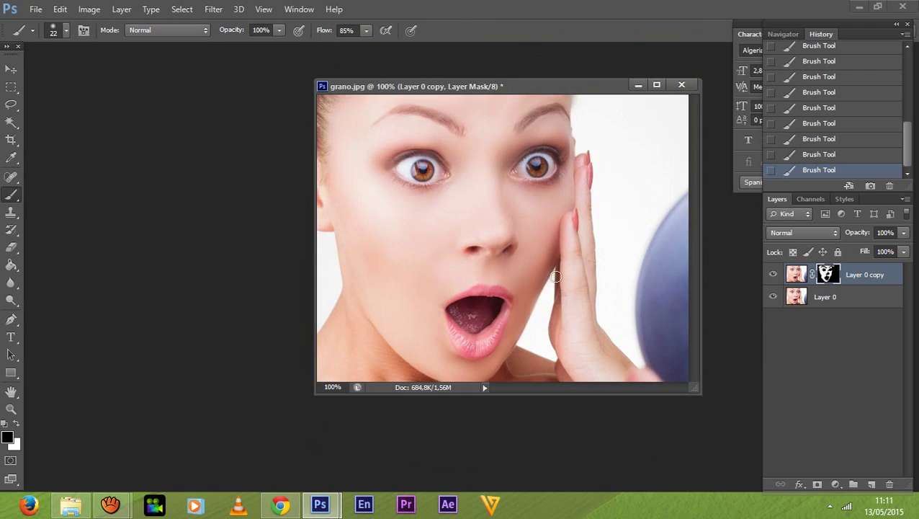
- Try to open grano.jpg from the Descarga folder alongside the floating retouched document
left_click_drag(522, 92, 624, 123)
left_click(36, 8)
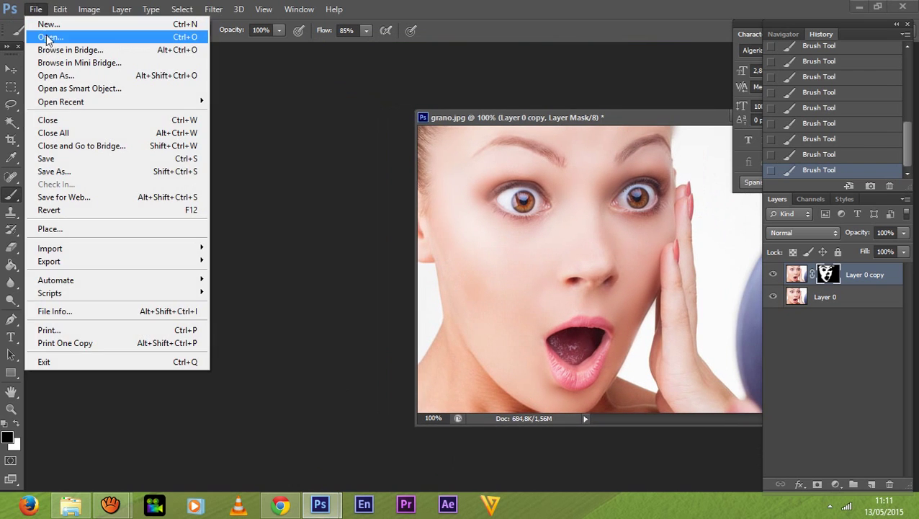
left_click(47, 37)
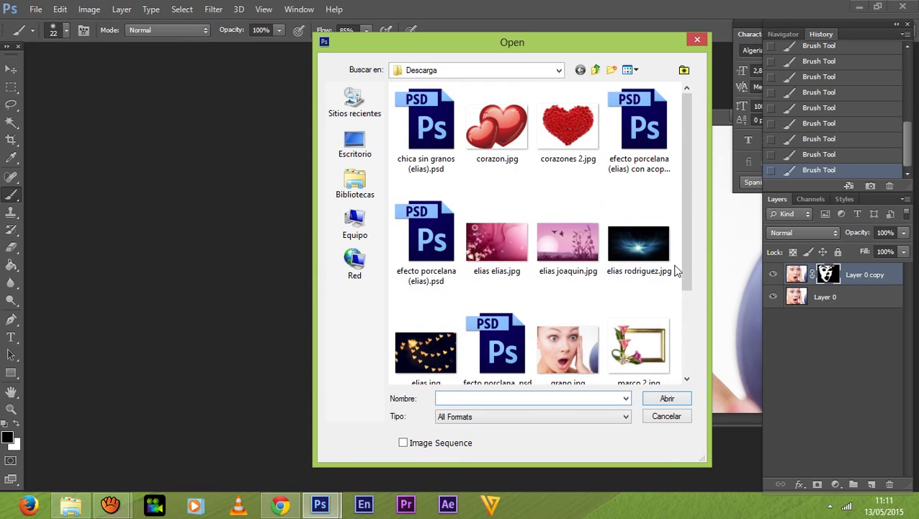
scroll(688, 258, "down", 2)
double_click(561, 279)
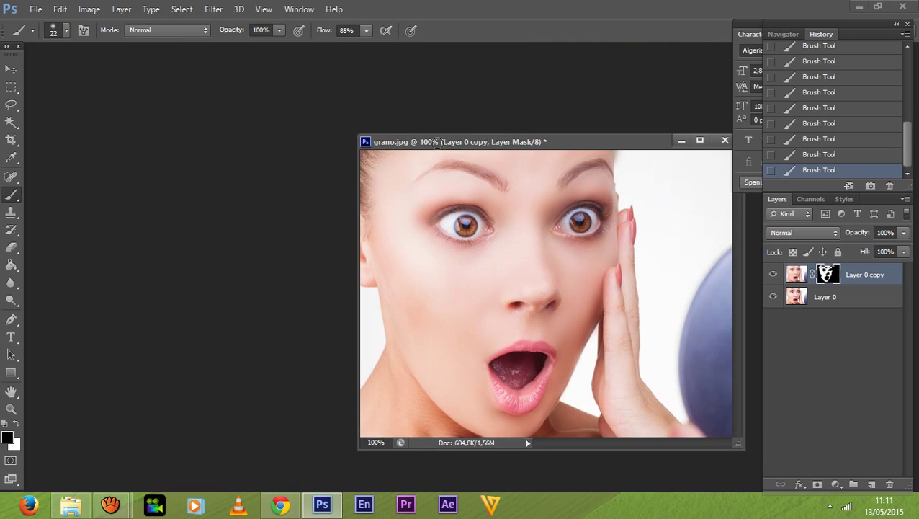
left_click(264, 9)
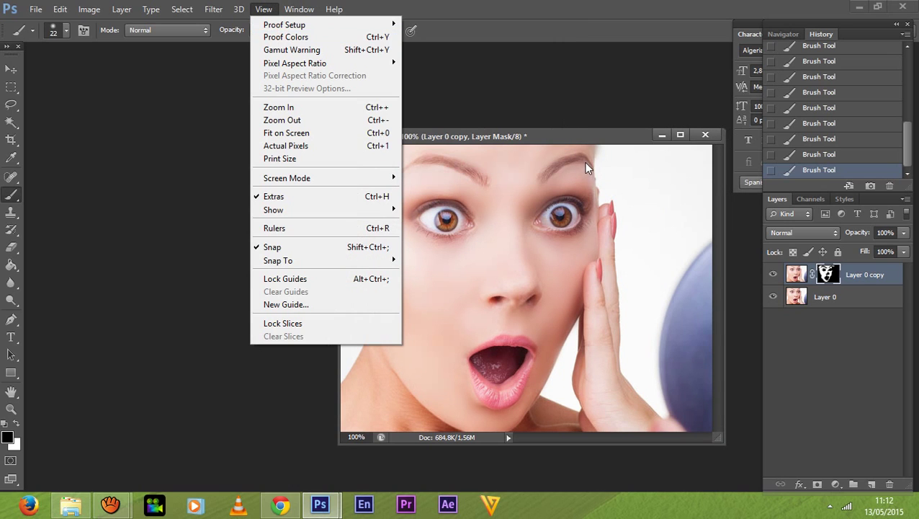
left_click_drag(596, 140, 602, 120)
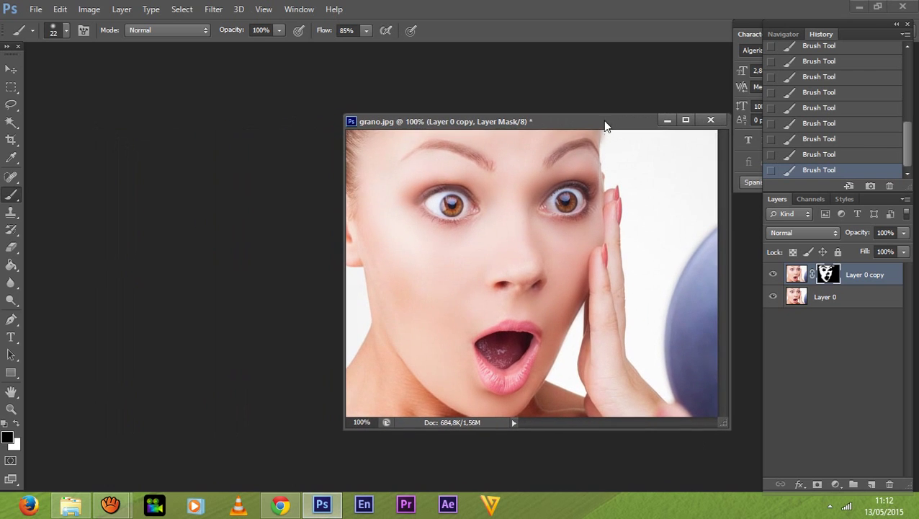
- Open the efecto porcelana PSD with "con acople de capas" in its file name from the Descarga folder
left_click(36, 9)
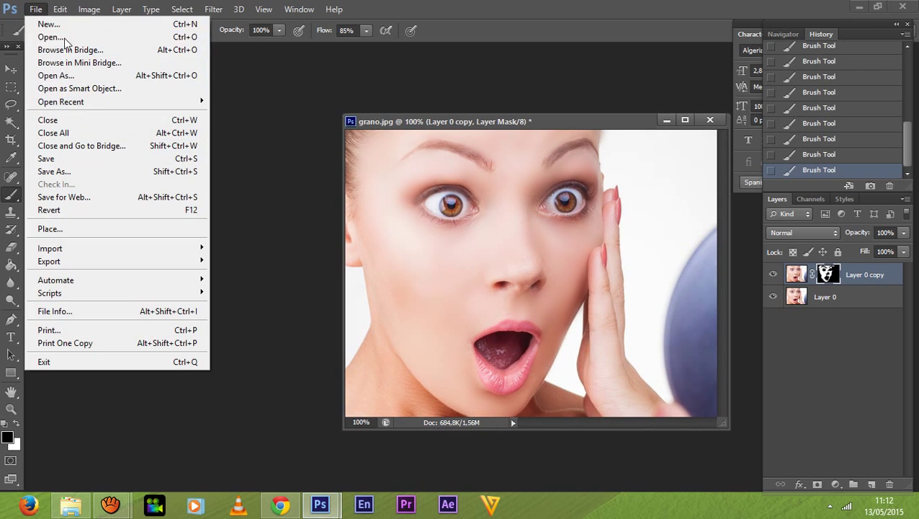
left_click(63, 36)
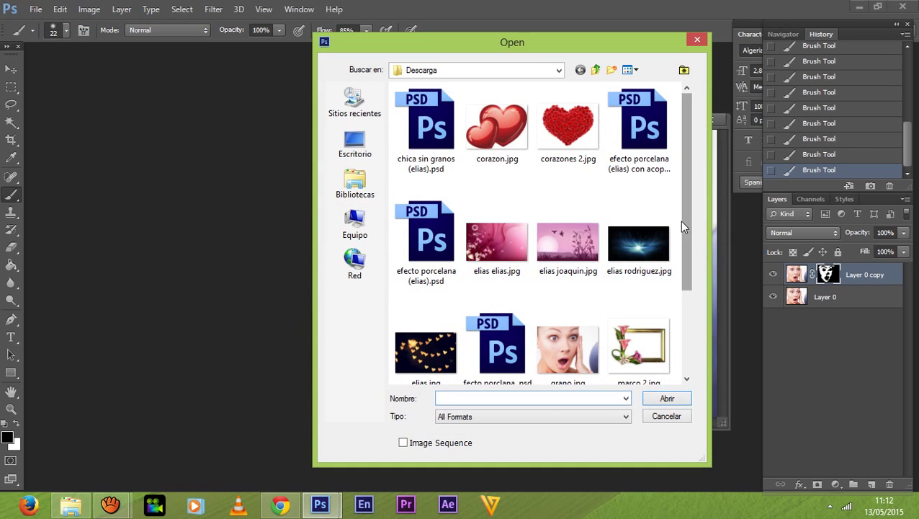
scroll(684, 220, "down", 1)
left_click(654, 152)
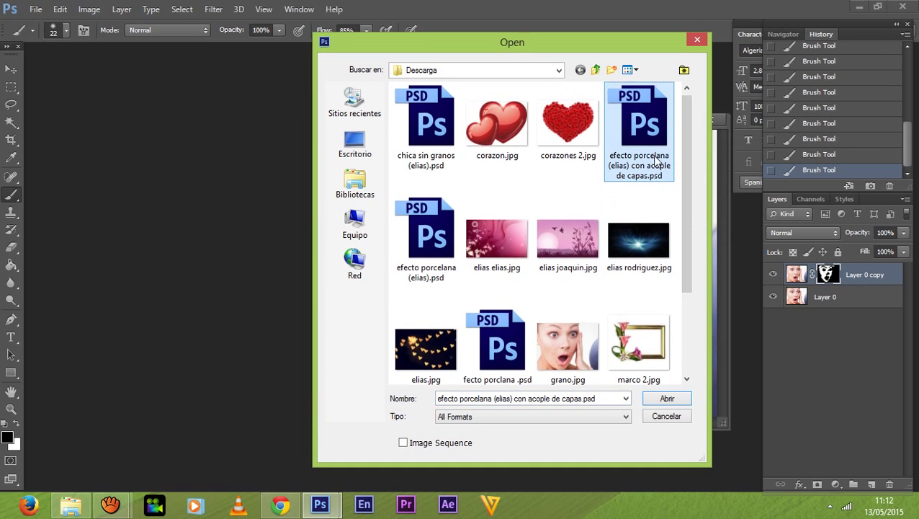
double_click(654, 151)
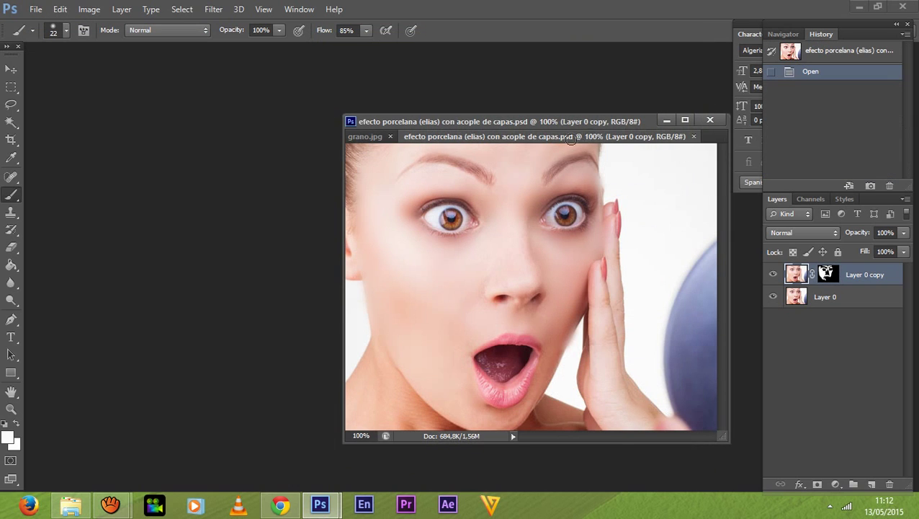
- Float the porcelain-effect PSD in its own window and align it side by side with the retouched grano.jpg
left_click_drag(570, 138, 282, 148)
left_click_drag(506, 118, 543, 111)
left_click_drag(221, 169, 224, 121)
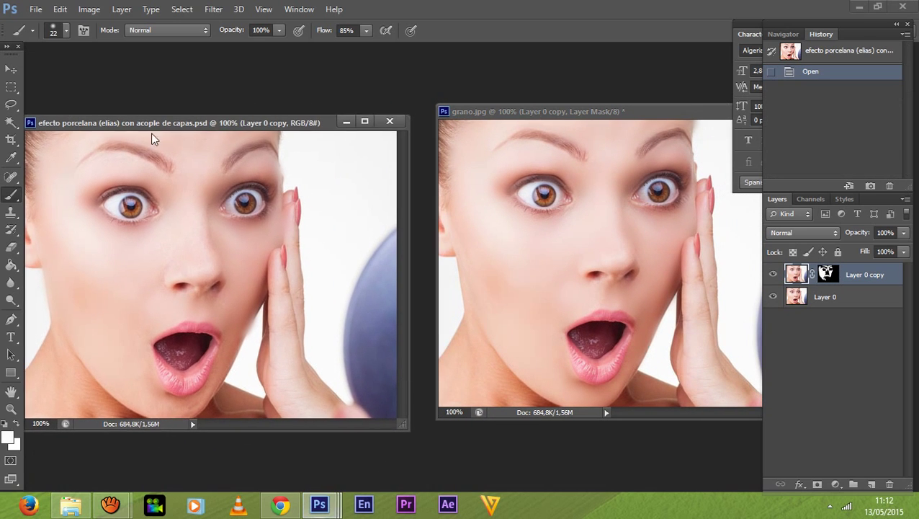
left_click_drag(152, 125, 156, 118)
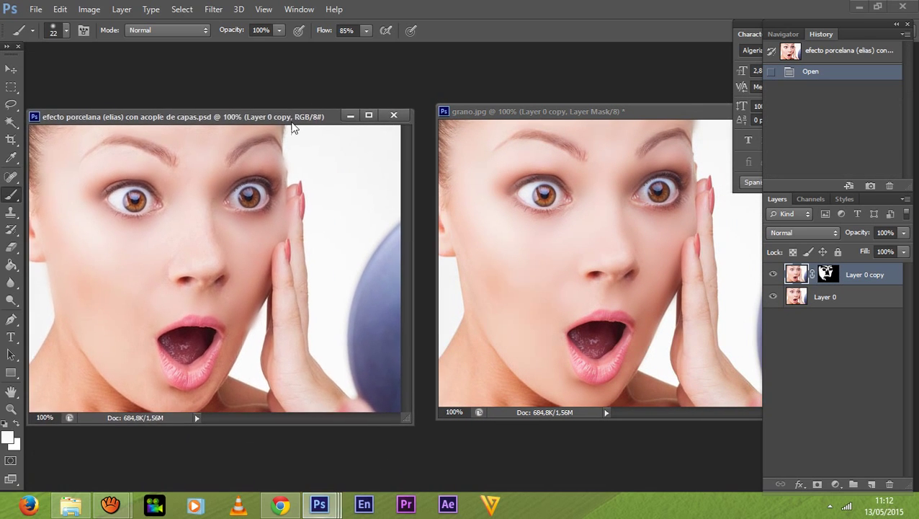
left_click(571, 126)
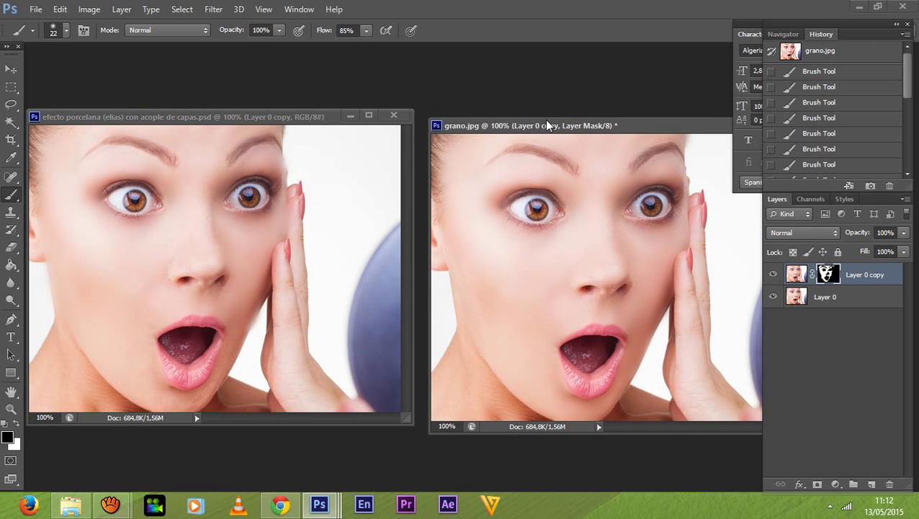
left_click_drag(546, 125, 540, 118)
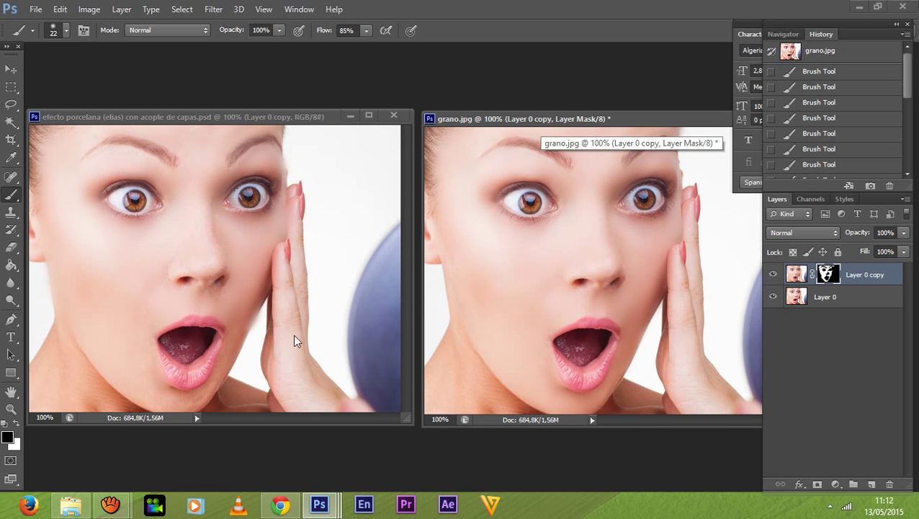
- Switch to Chrome to examine the original portrait with pimples, and return to the two retouched versions in Photoshop
left_click(285, 507)
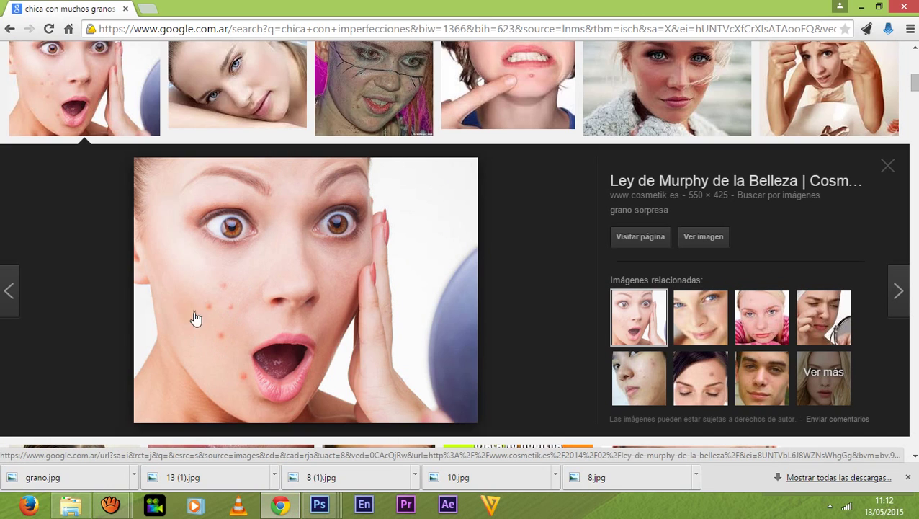
left_click(862, 7)
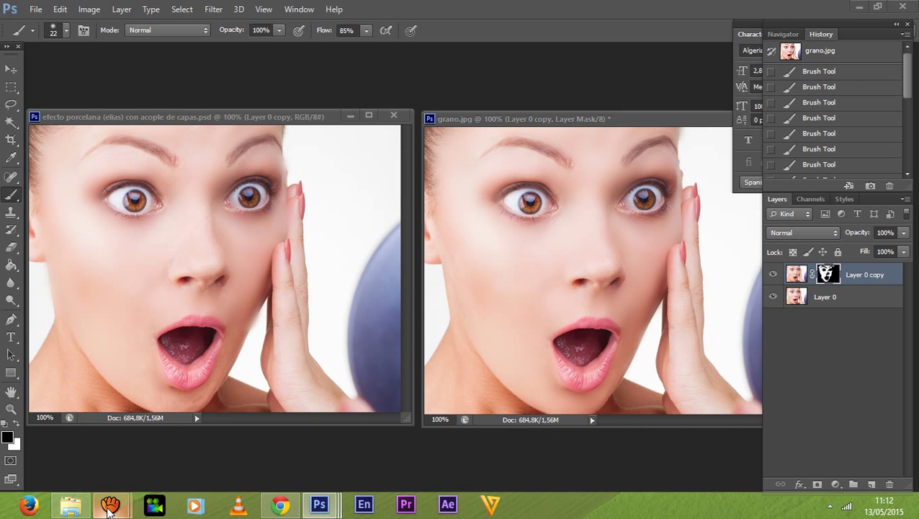
mouse_move(110, 505)
left_click(216, 389)
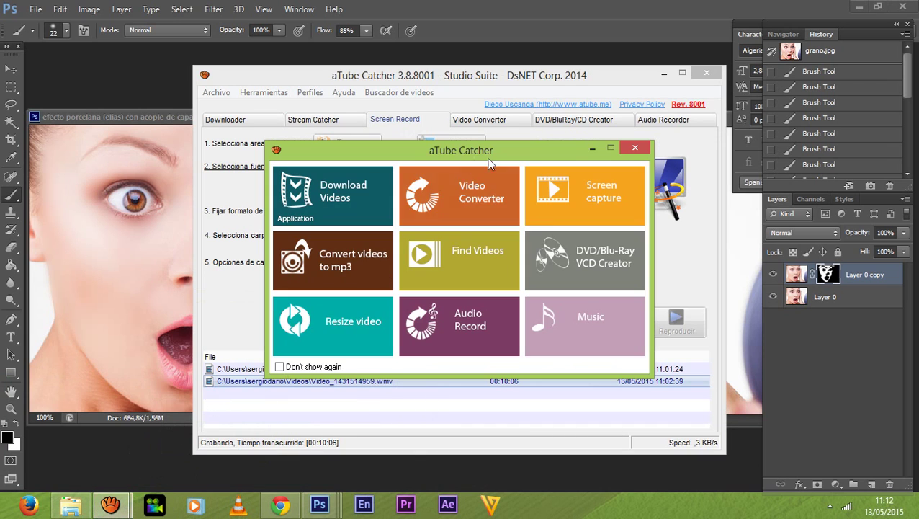
left_click_drag(545, 159, 727, 291)
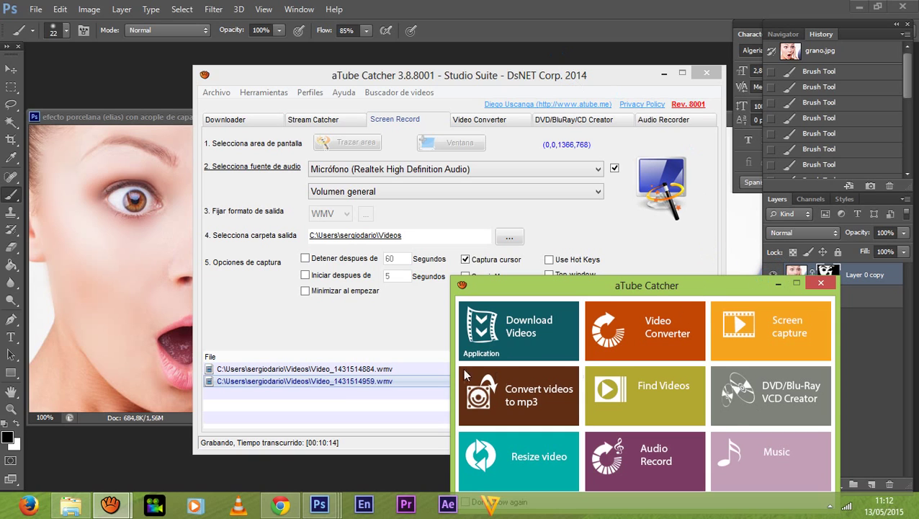
left_click(771, 393)
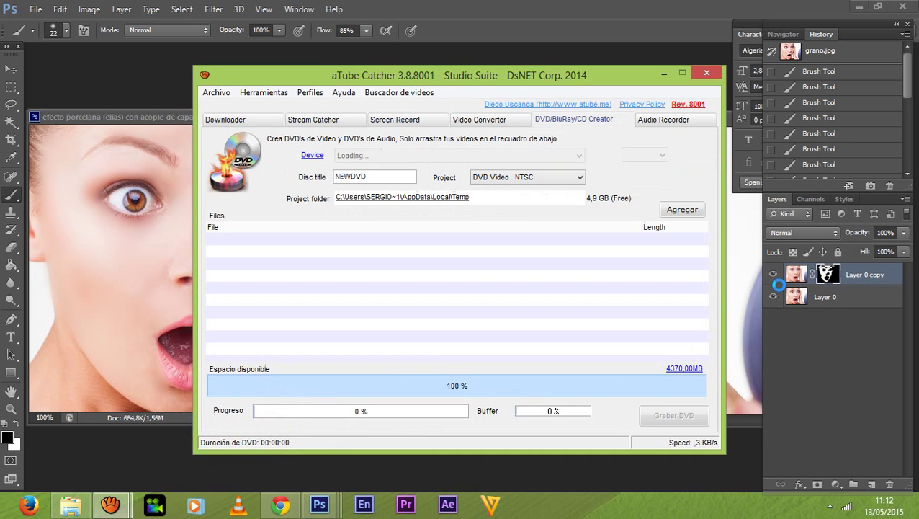
left_click(425, 126)
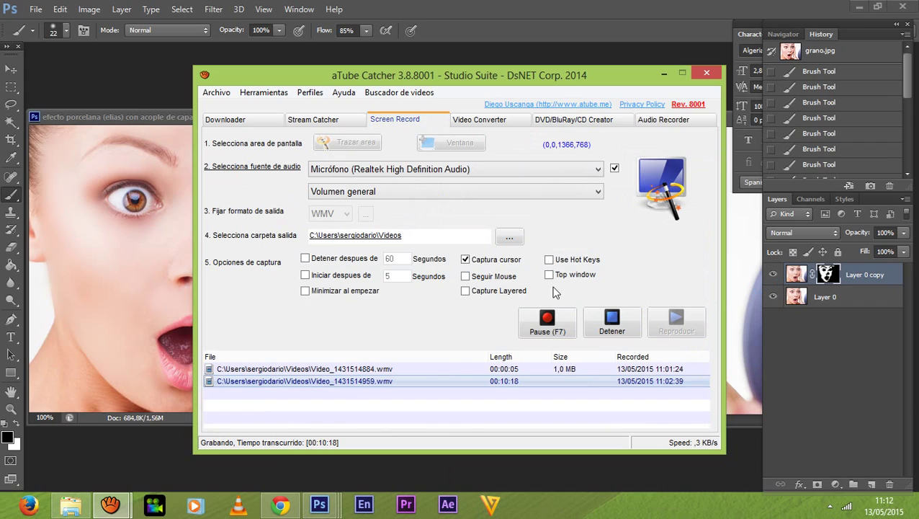